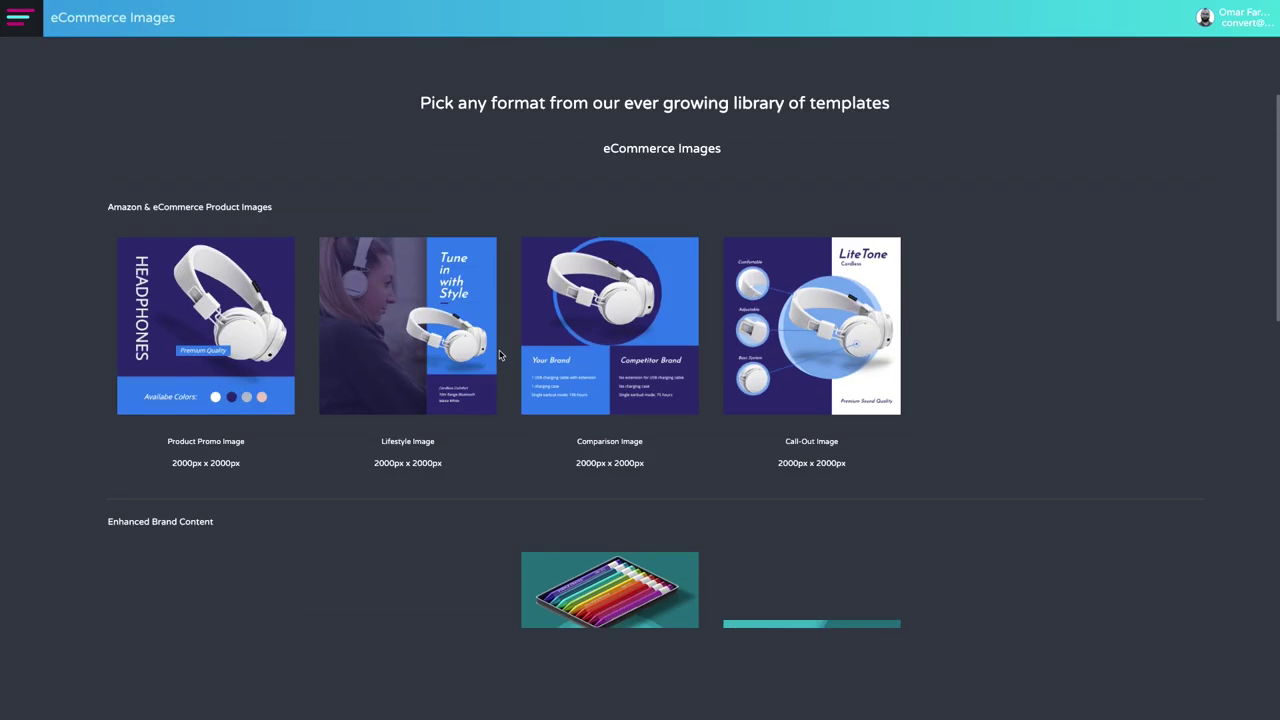
# - Start a blank HD Banner design (1920px x 1080px) from the Websites section of the eCommerce Images formats
pyautogui.scroll(-10, 505, 340)
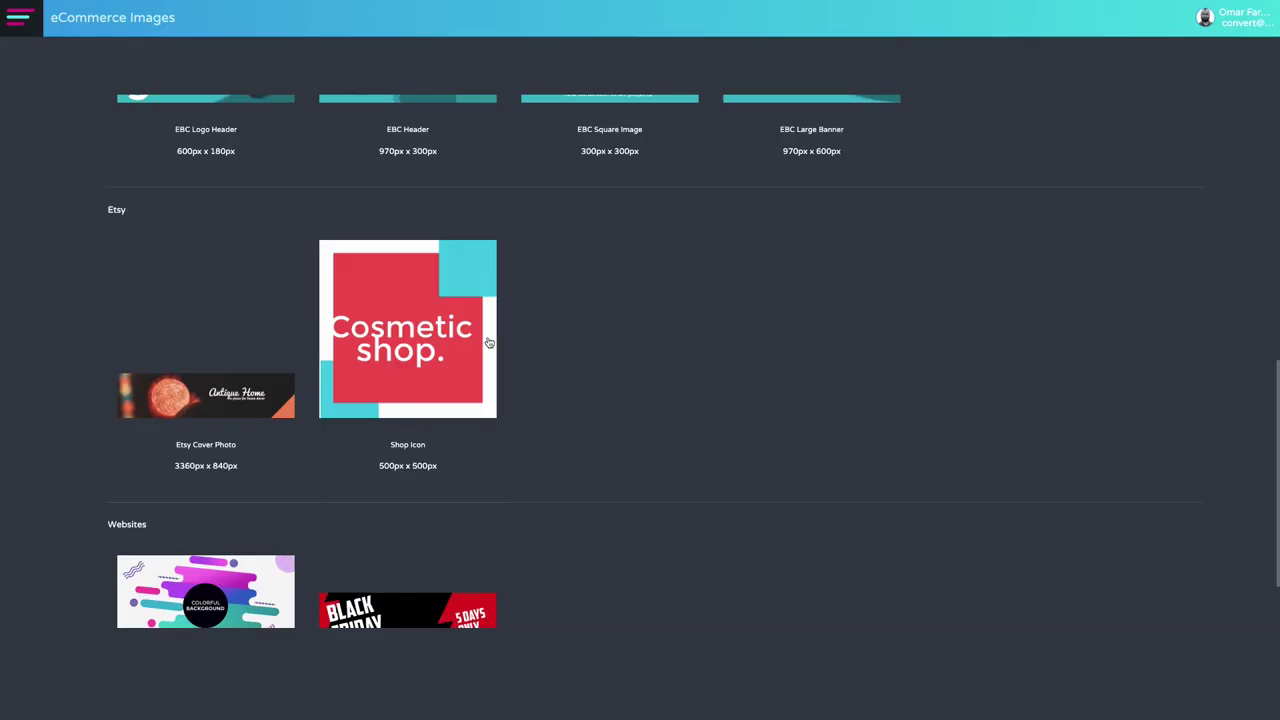
pyautogui.moveTo(110, 424); pyautogui.dragTo(211, 446)
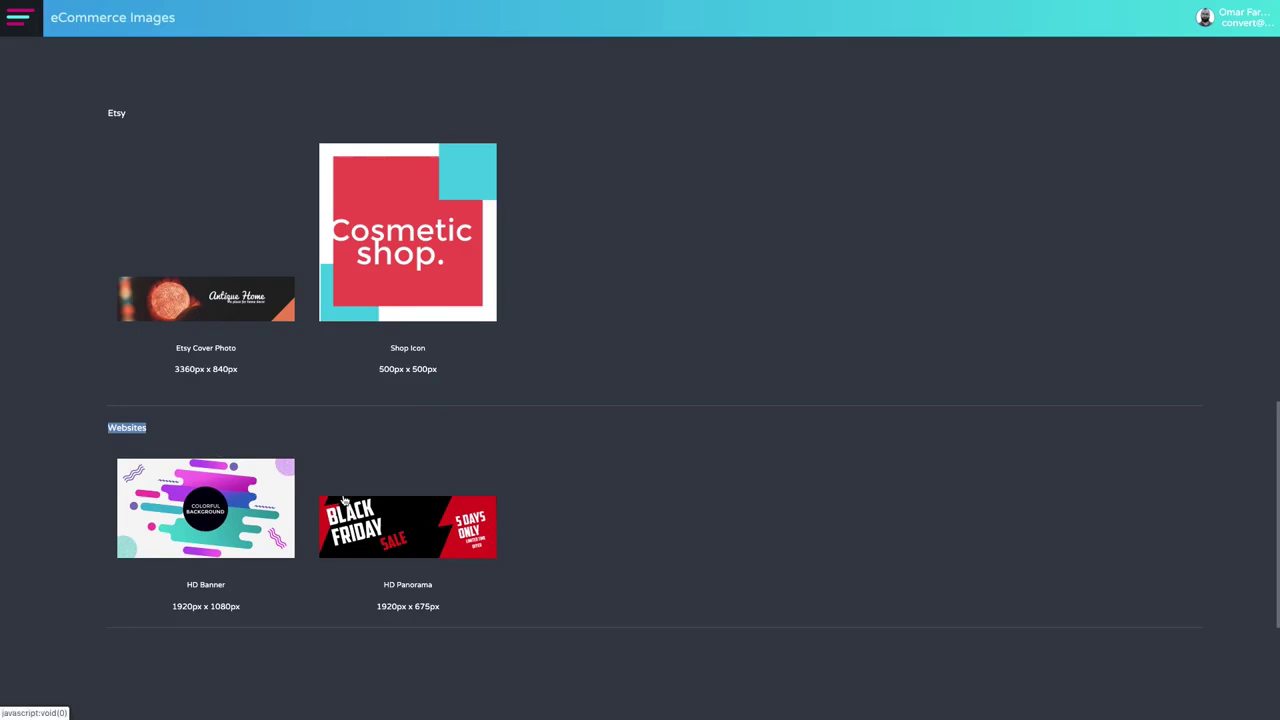
pyautogui.click(135, 440)
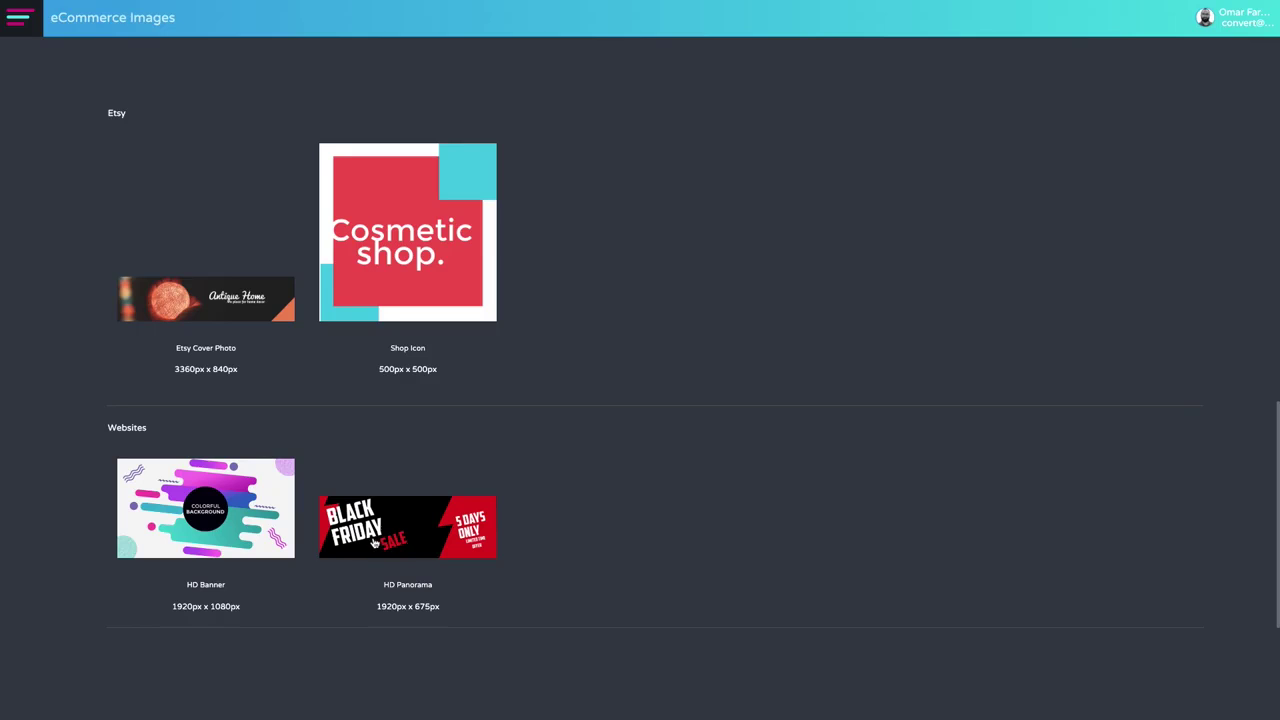
pyautogui.click(257, 509)
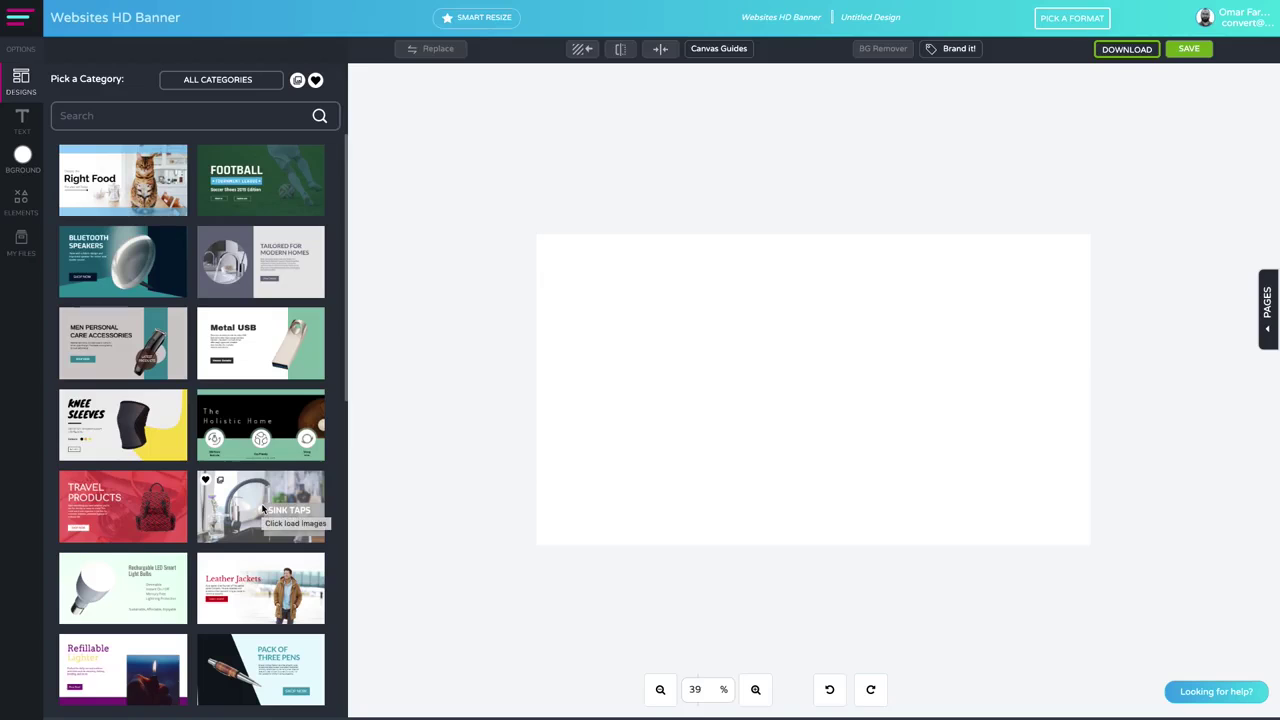
# - Filter the HD banner designs by the Electronics niche
pyautogui.scroll(-3, 262, 510)
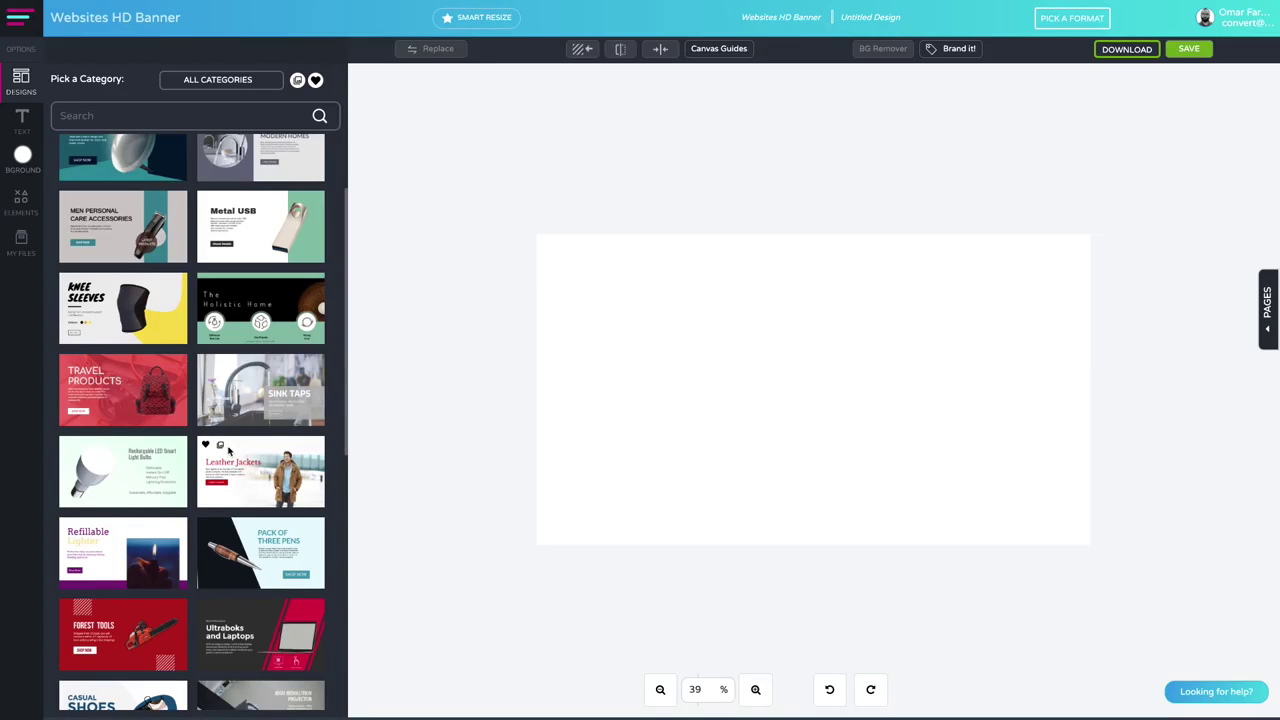
pyautogui.scroll(-4, 228, 452)
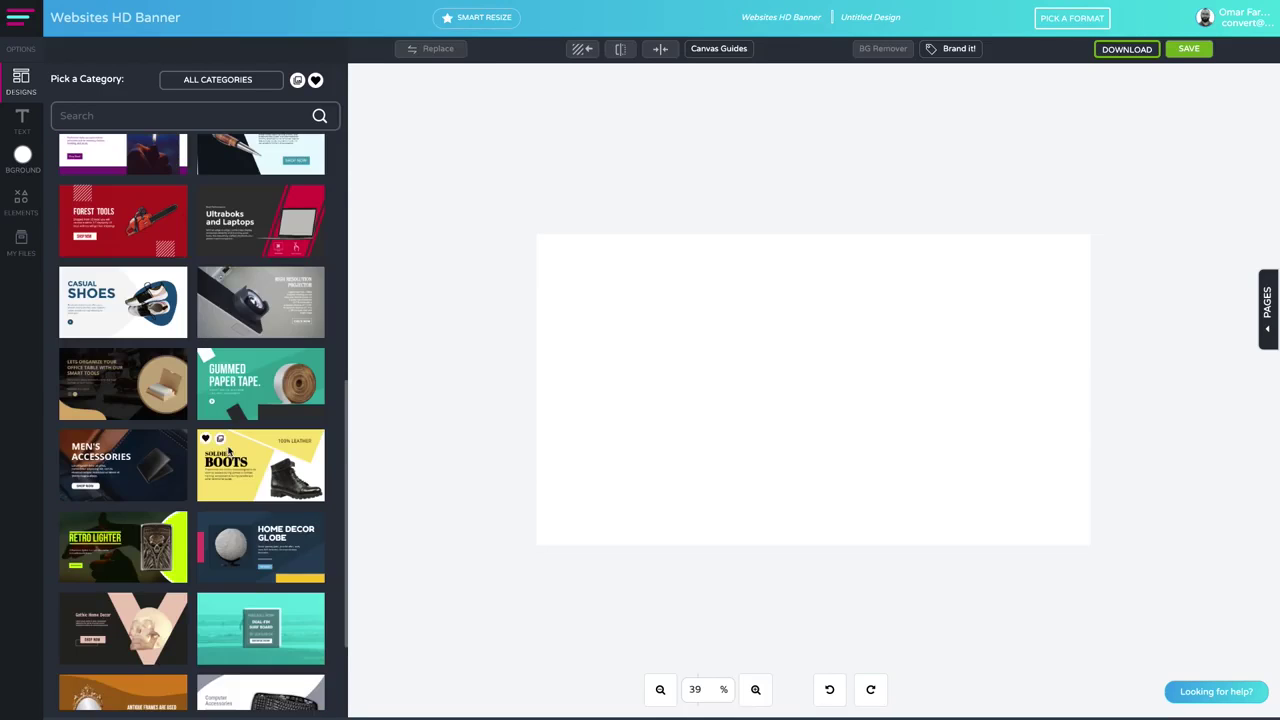
pyautogui.scroll(-4, 228, 452)
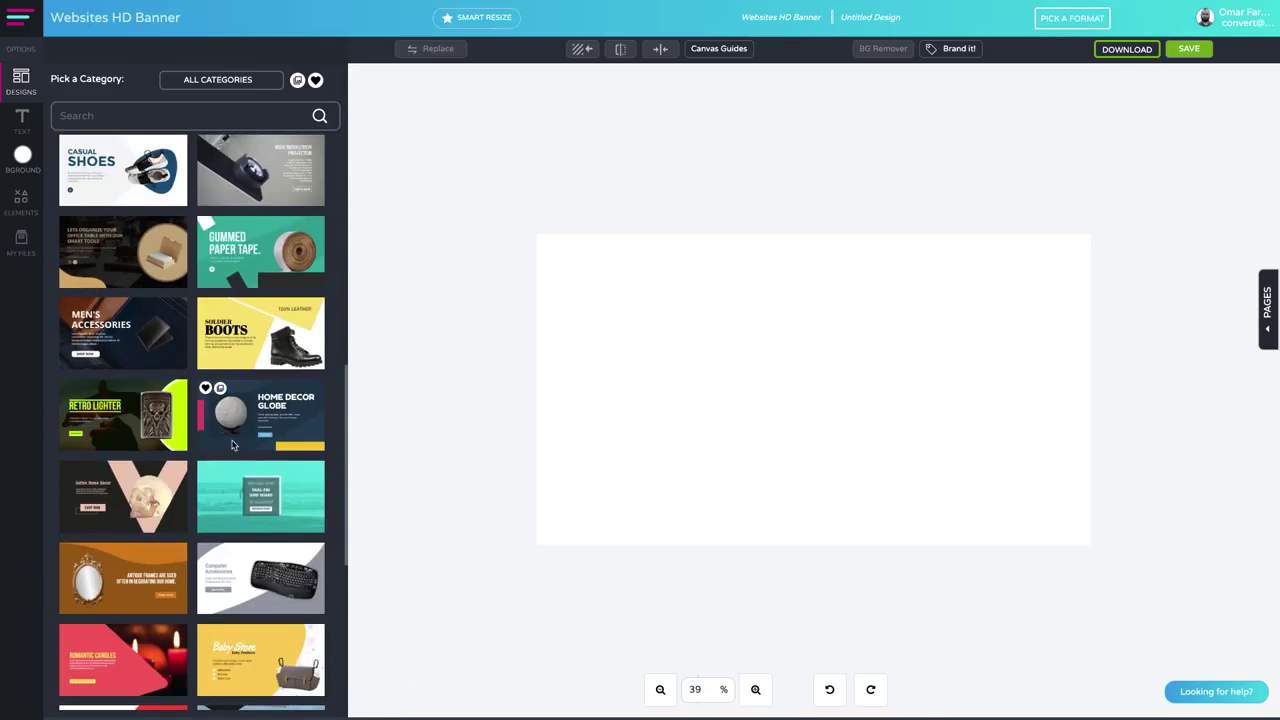
pyautogui.click(217, 79)
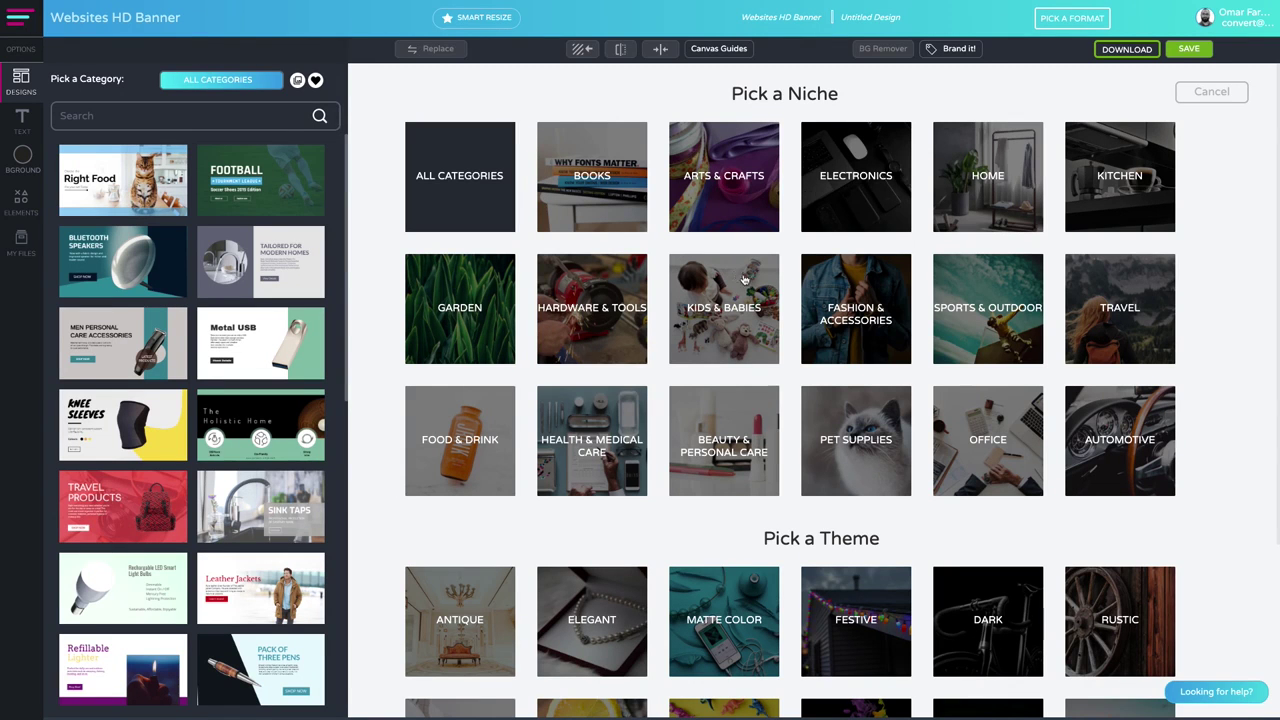
pyautogui.click(845, 193)
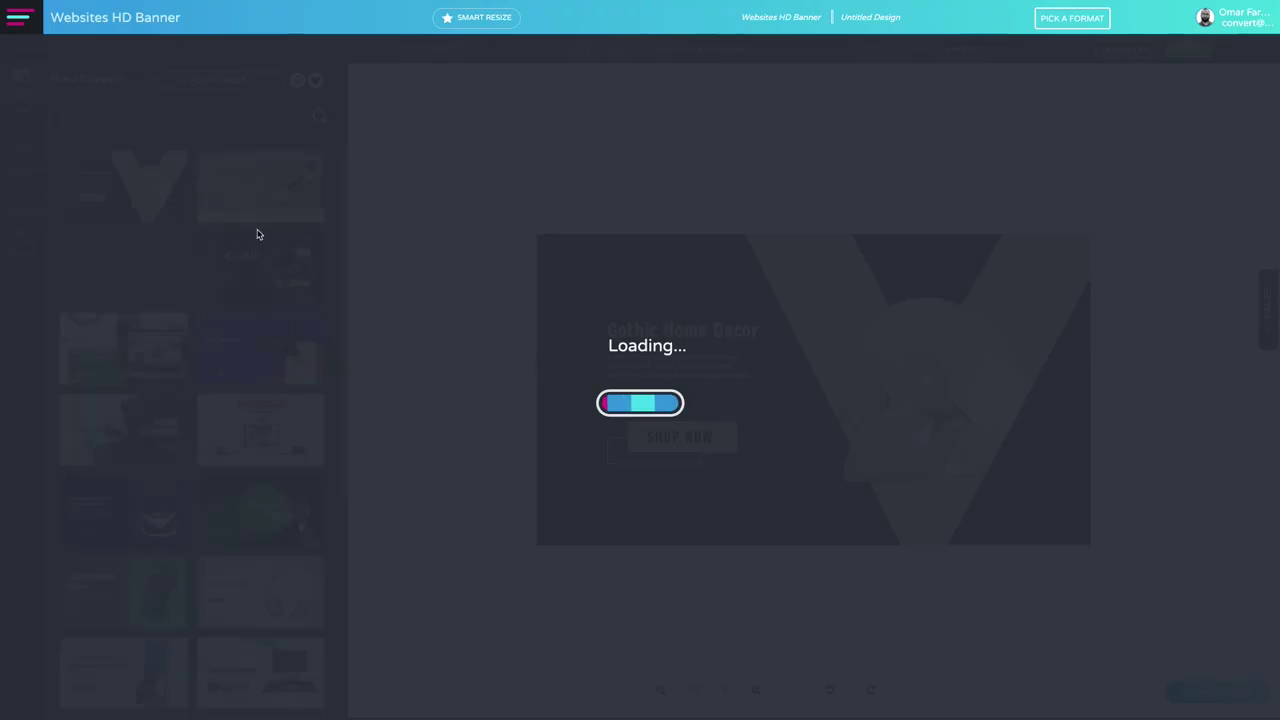
# - Load the "Solar Power Bank" design from the Electronics templates onto the canvas
pyautogui.scroll(-2, 233, 297)
pyautogui.scroll(-3, 233, 297)
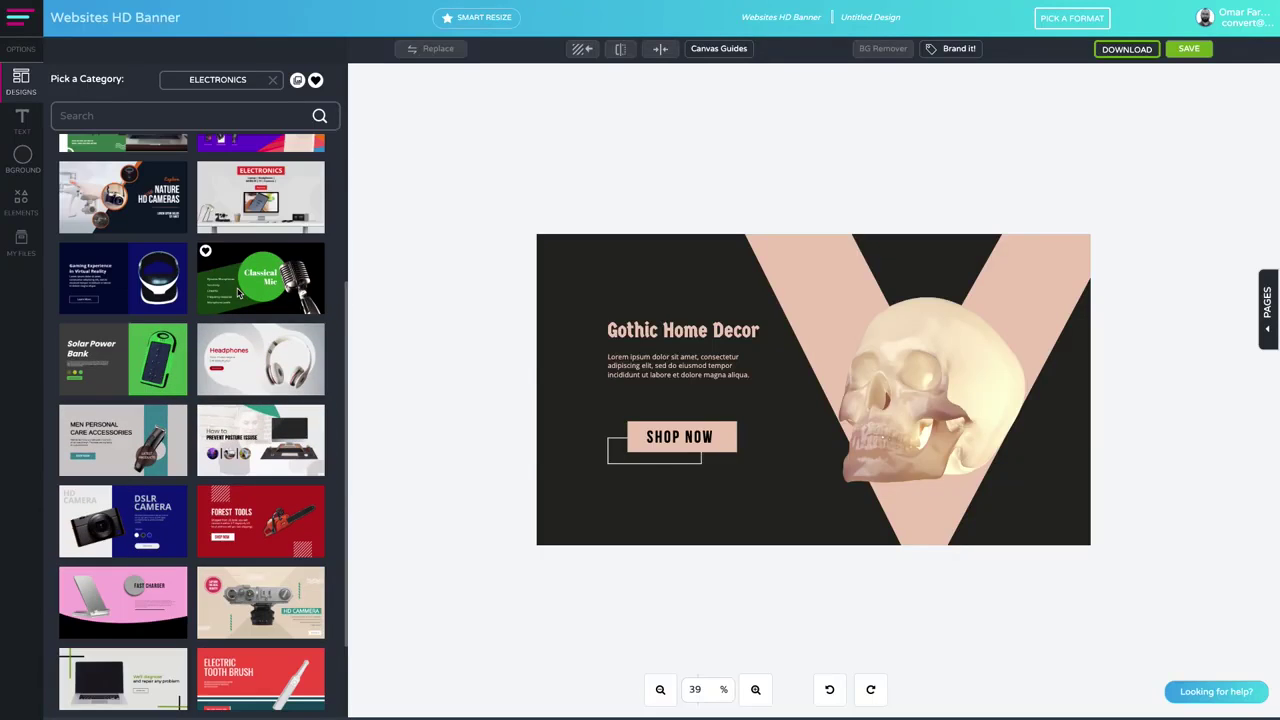
pyautogui.click(127, 368)
pyautogui.click(538, 408)
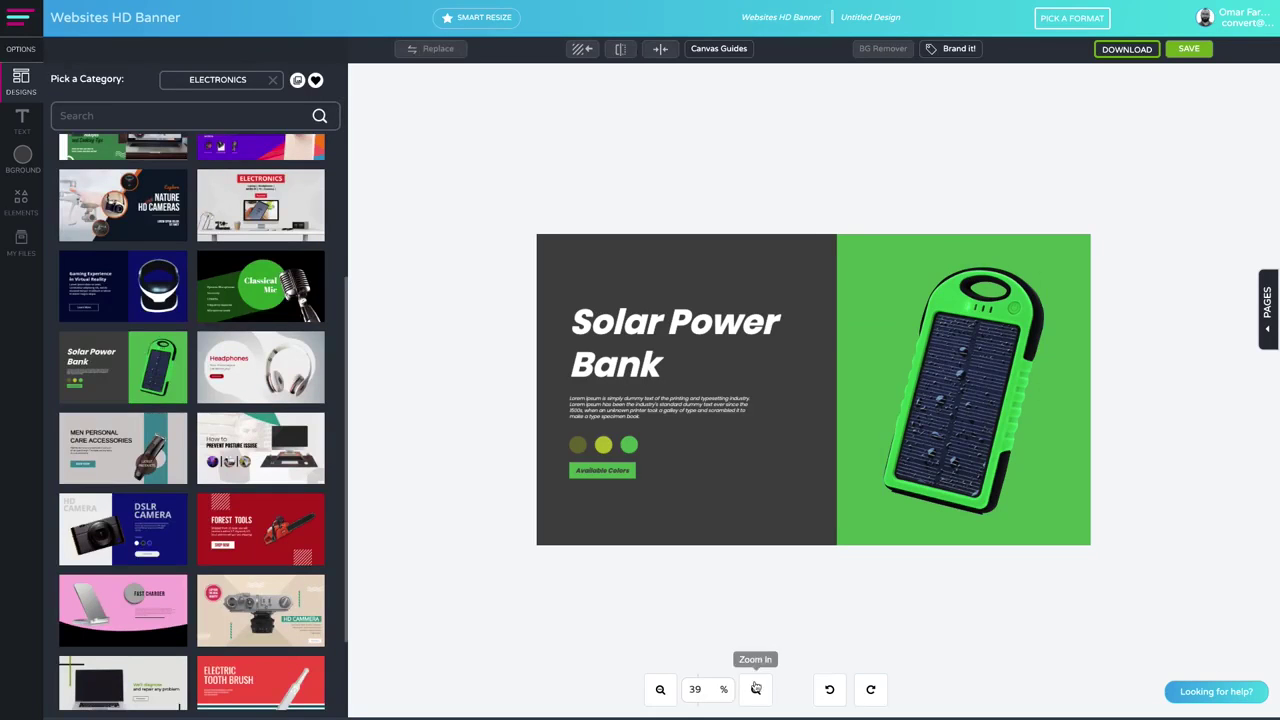
# - Replace the green power bank image on the banner with the wooden watch from the Photo Edits collection
pyautogui.click(755, 689)
pyautogui.click(975, 400)
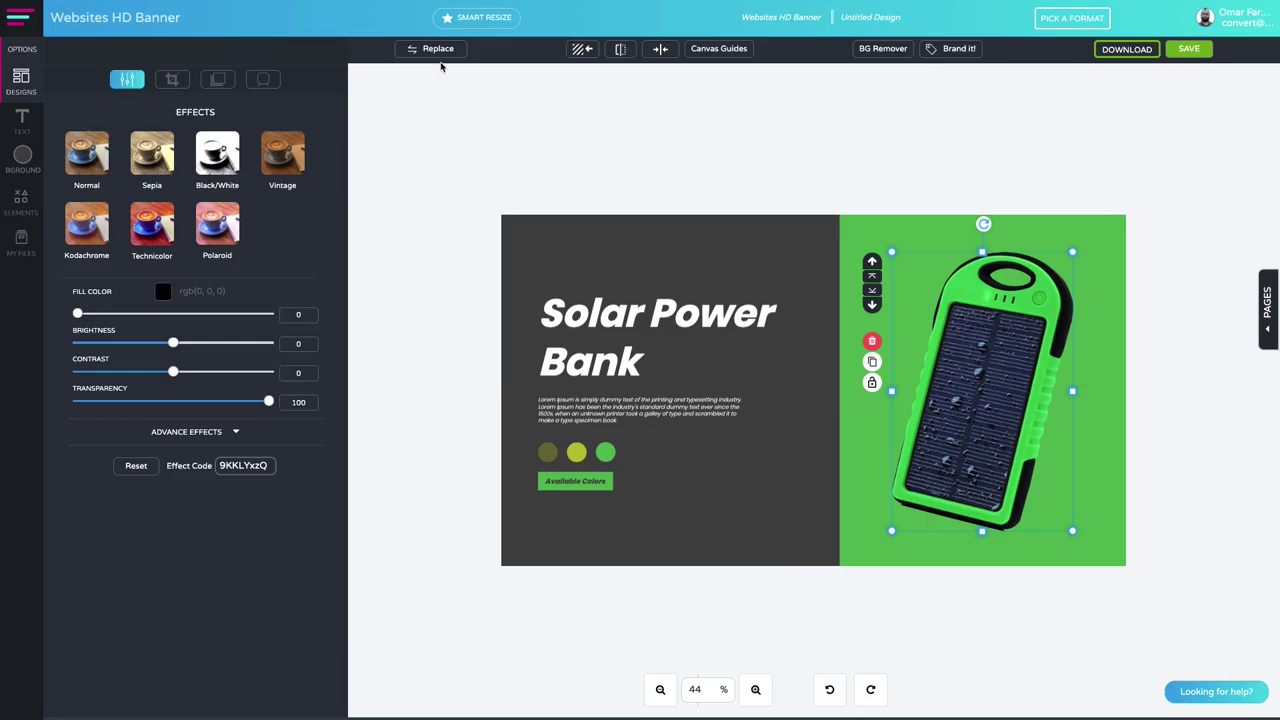
pyautogui.click(438, 49)
pyautogui.click(203, 218)
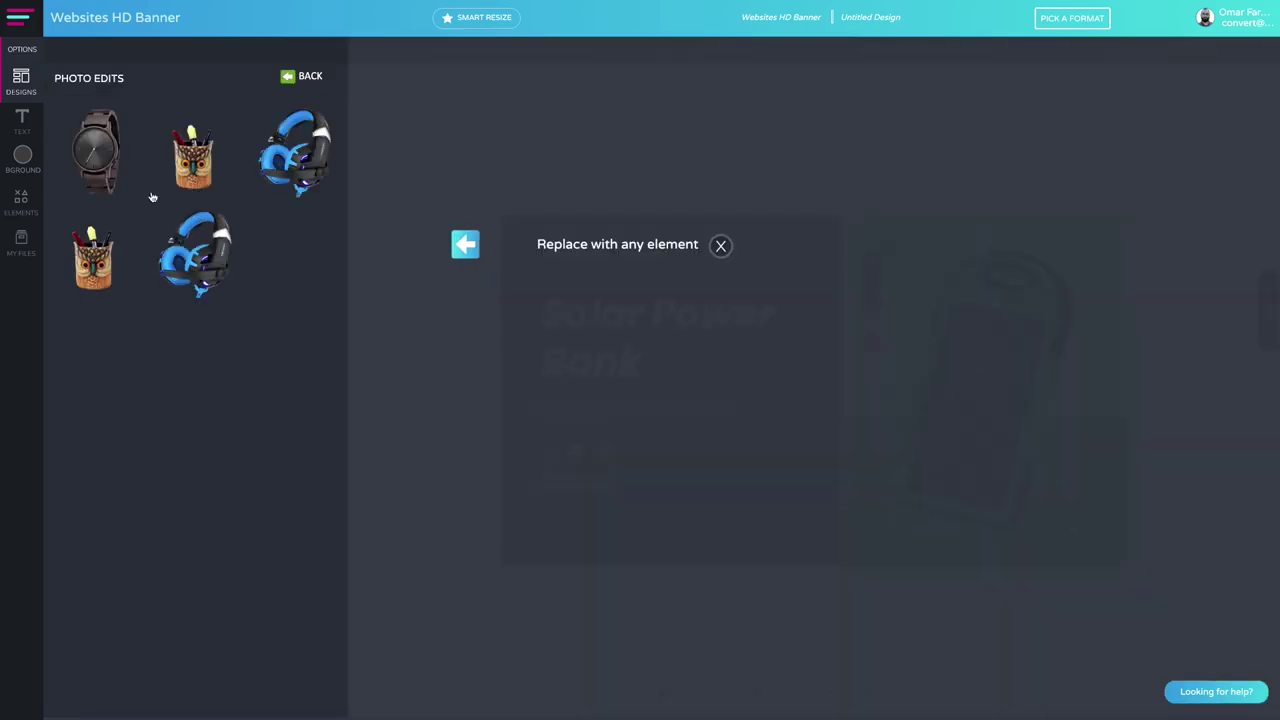
pyautogui.click(101, 157)
# - Enlarge the watch image and center it within the banner's right-hand color block
pyautogui.moveTo(1077, 449); pyautogui.dragTo(1124, 540)
pyautogui.moveTo(1025, 338); pyautogui.dragTo(993, 345)
pyautogui.moveTo(1111, 258)
pyautogui.mouseDown()
pyautogui.moveTo(1143, 231)
pyautogui.moveTo(1111, 241)
pyautogui.mouseUp()
# - Recolor the whole template with the Audio Master 3000 brand colors
pyautogui.click(952, 48)
pyautogui.click(925, 148)
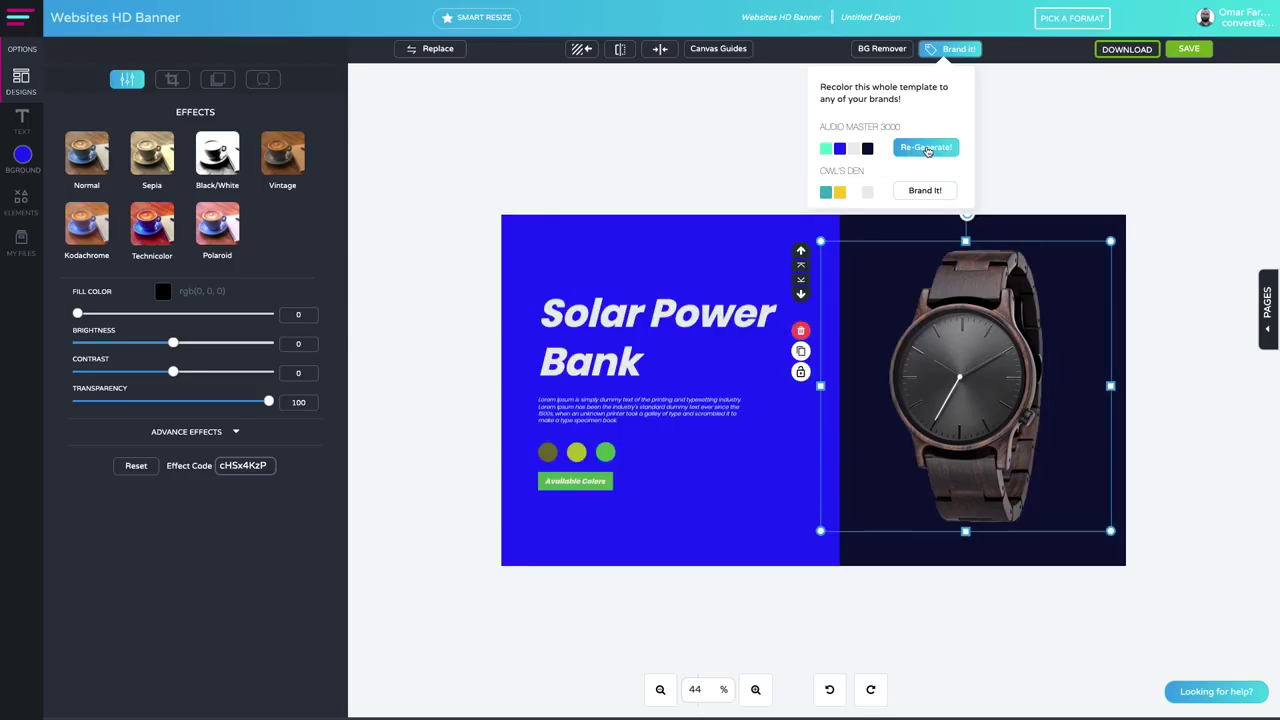
pyautogui.click(600, 234)
pyautogui.click(749, 249)
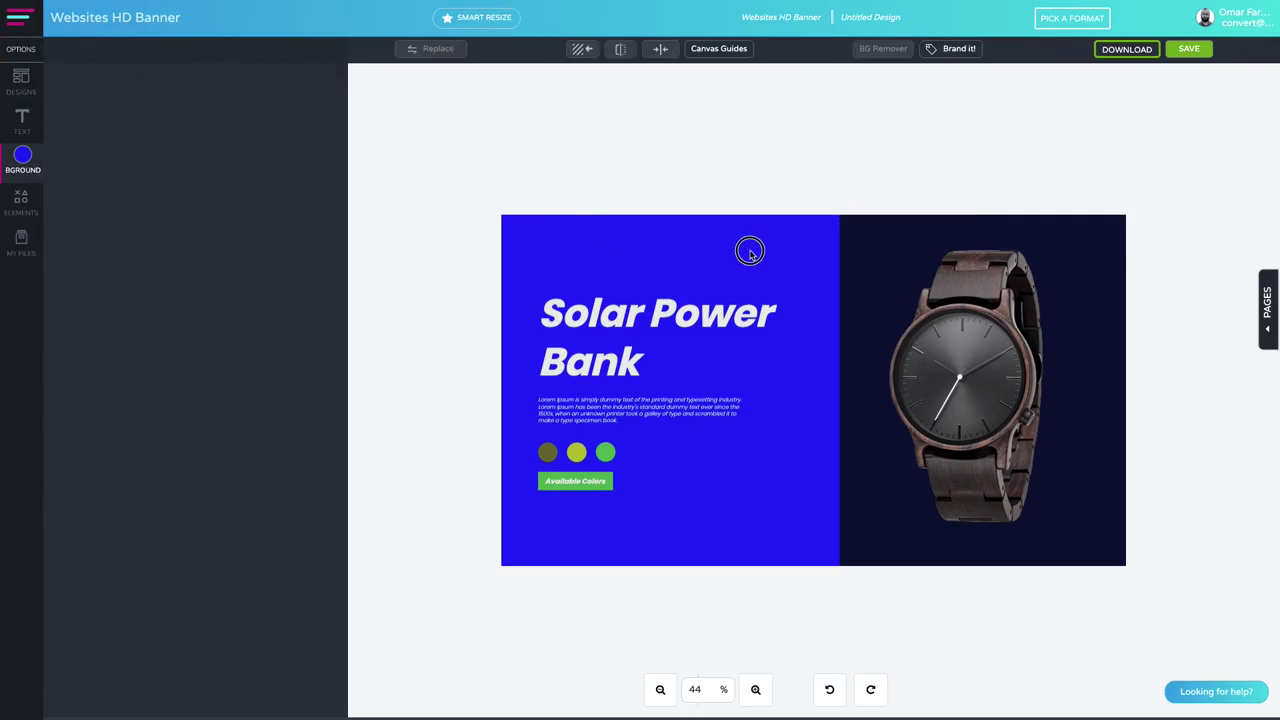
# - Set the banner's background color to a muted brownish gray chosen near the center of the color wheel
pyautogui.click(840, 238)
pyautogui.click(743, 240)
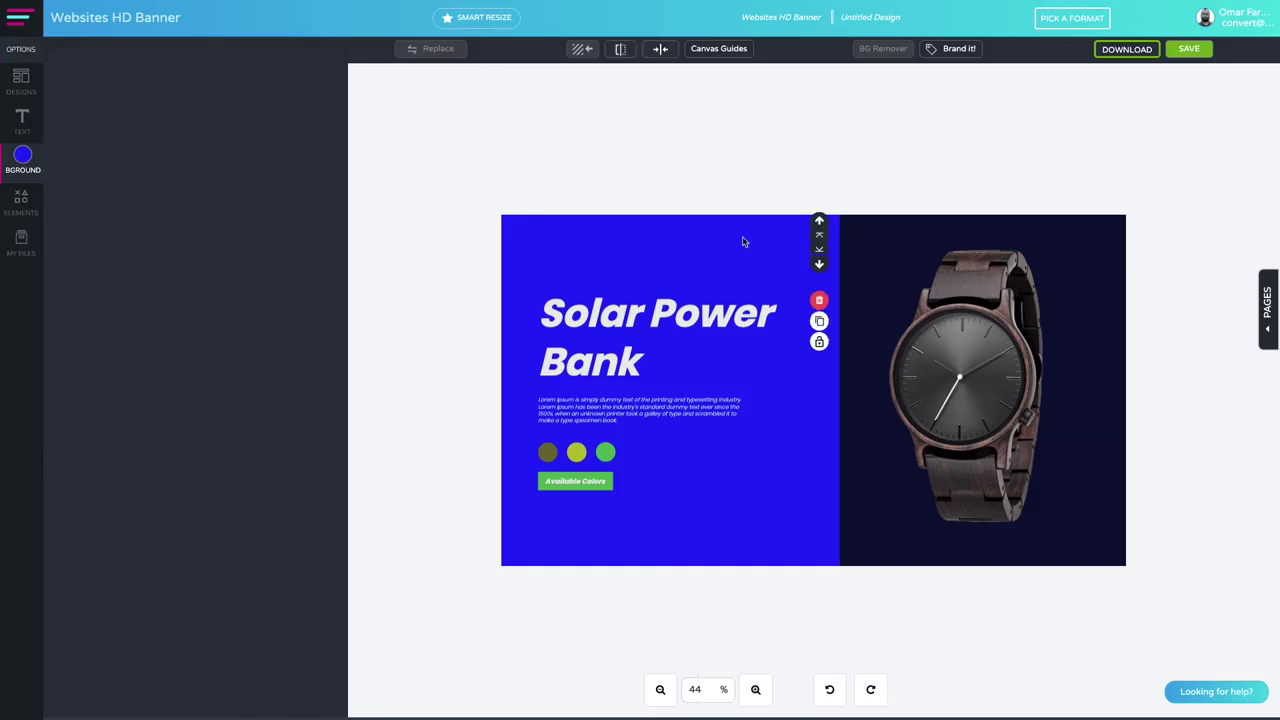
pyautogui.click(263, 236)
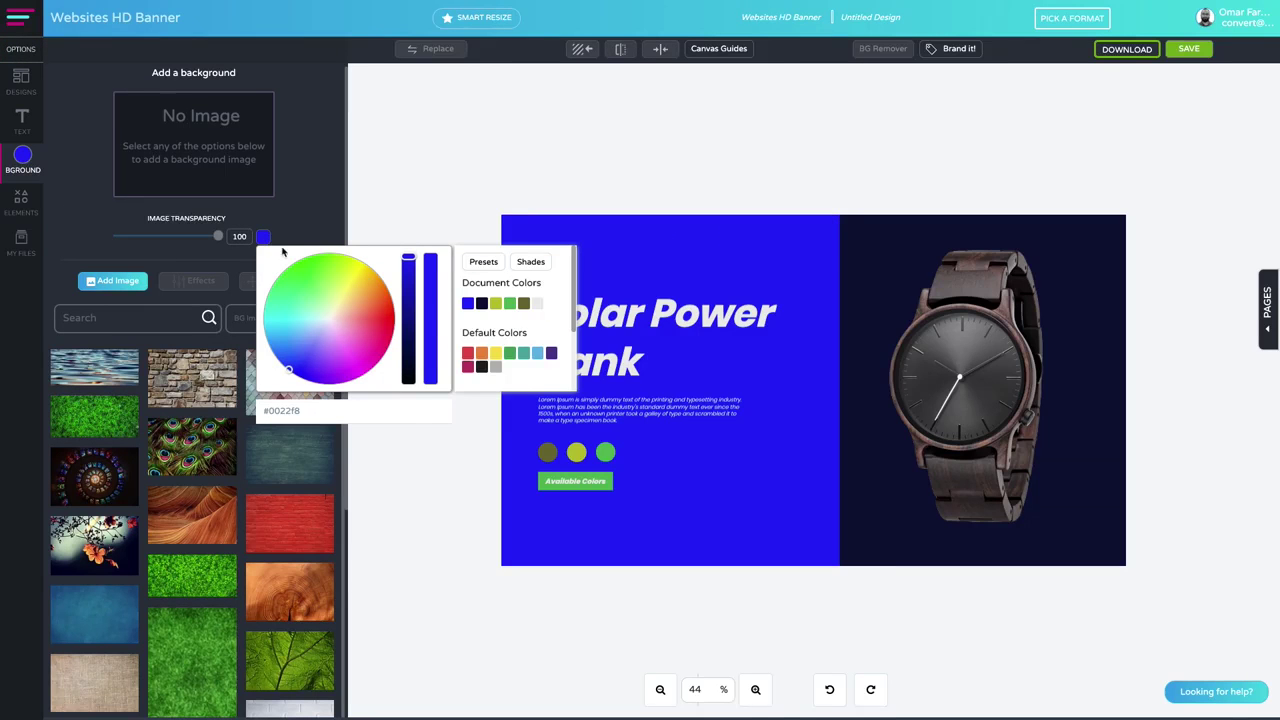
pyautogui.click(522, 304)
pyautogui.scroll(-4, 521, 372)
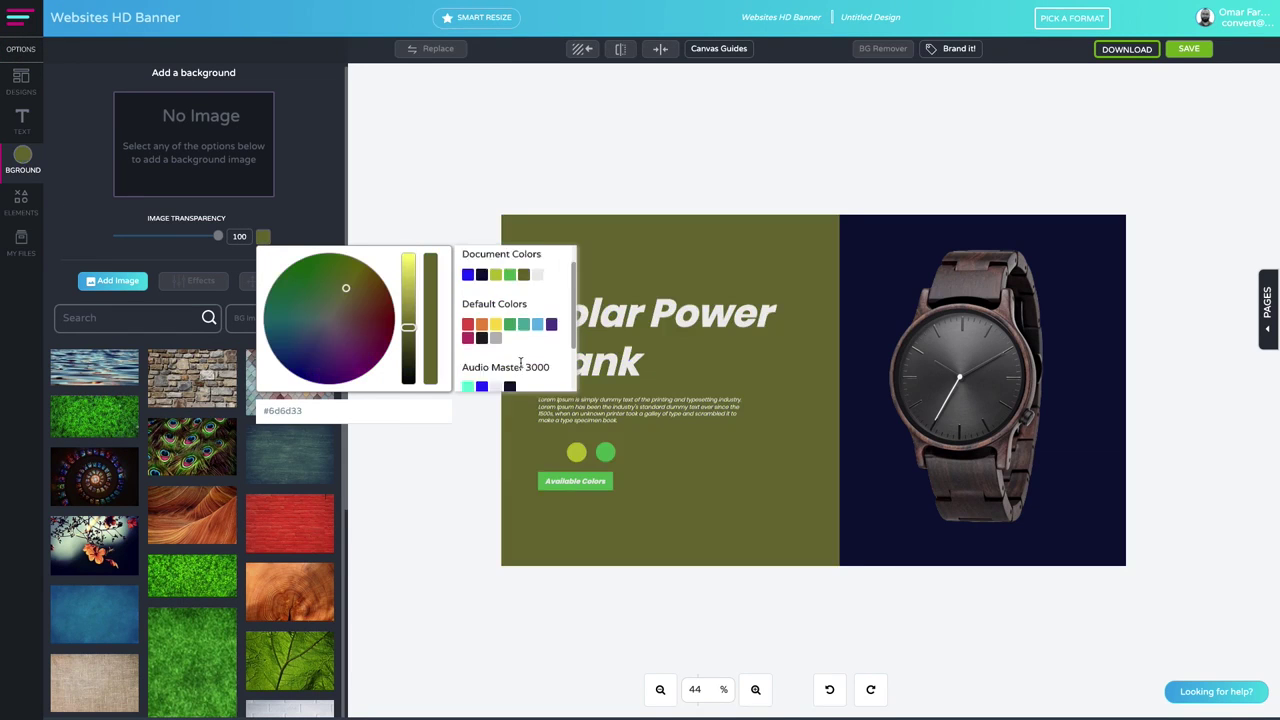
pyautogui.scroll(1, 493, 355)
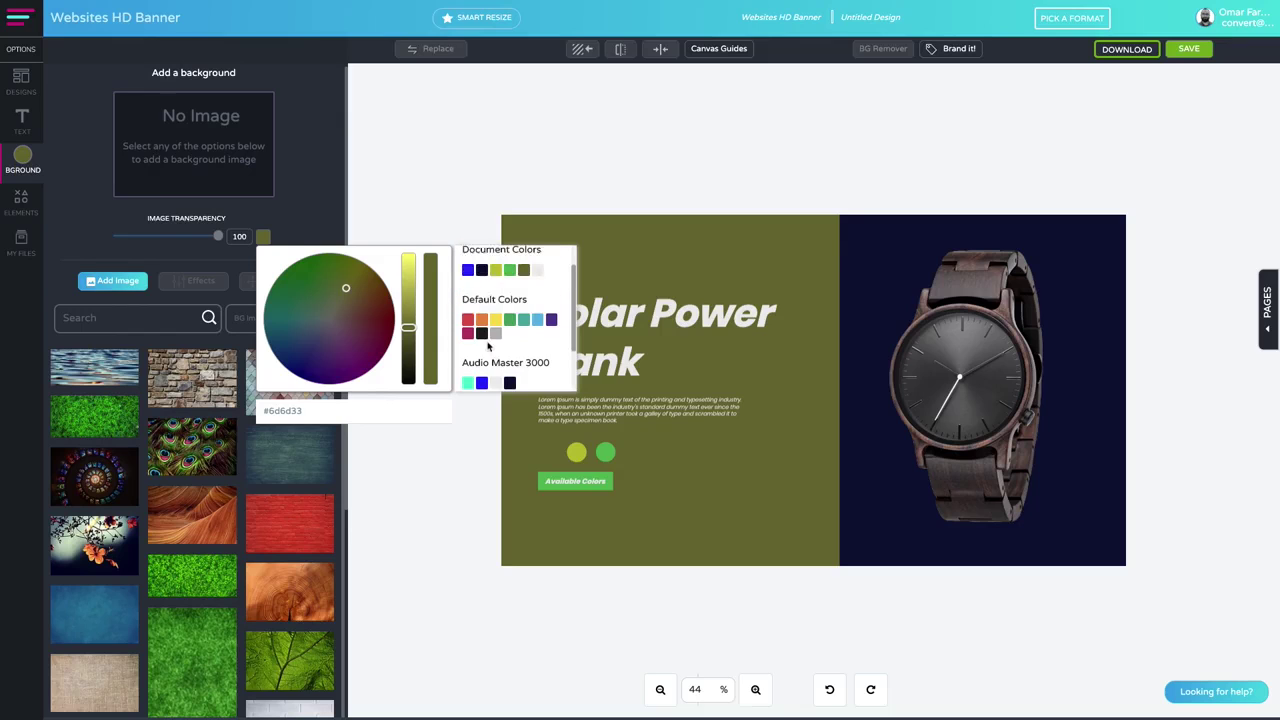
pyautogui.click(482, 320)
pyautogui.click(404, 320)
pyautogui.click(328, 320)
pyautogui.click(333, 329)
pyautogui.click(324, 320)
pyautogui.click(329, 316)
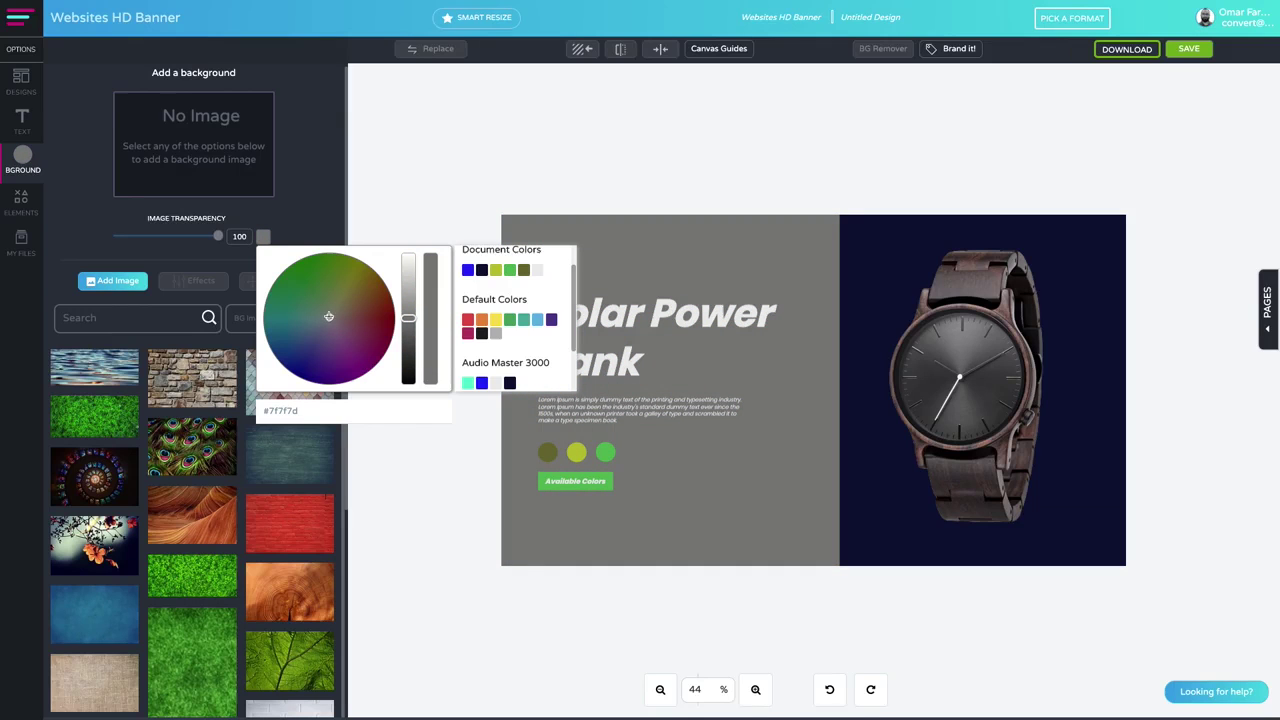
pyautogui.click(334, 315)
# - Change the shape color of the block behind the watch to the black default color
pyautogui.click(906, 220)
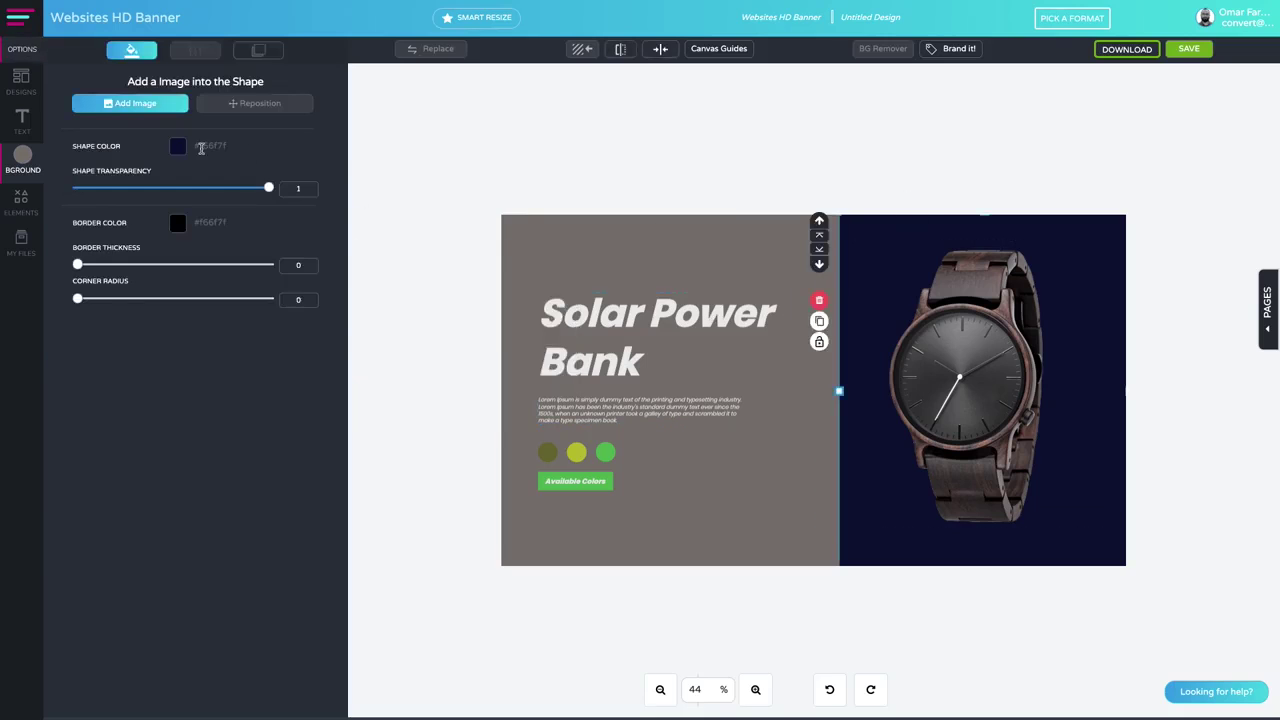
pyautogui.click(180, 149)
pyautogui.click(423, 293)
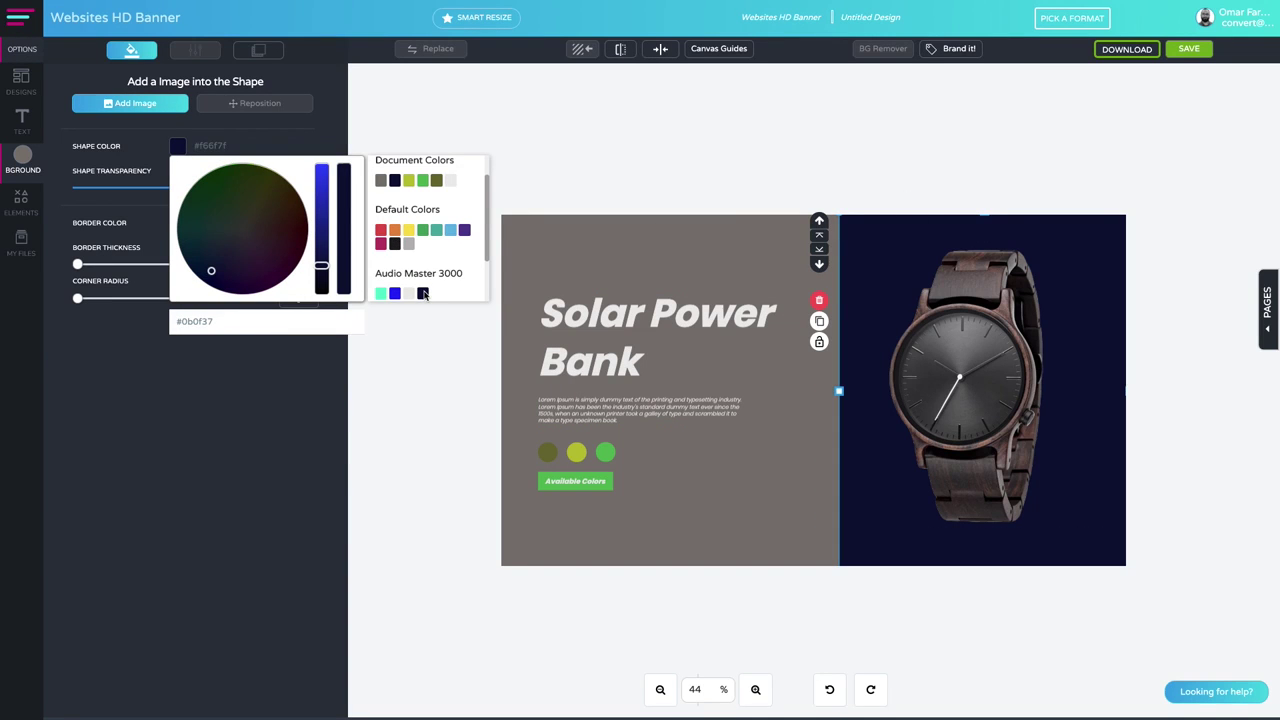
pyautogui.click(394, 244)
pyautogui.click(590, 173)
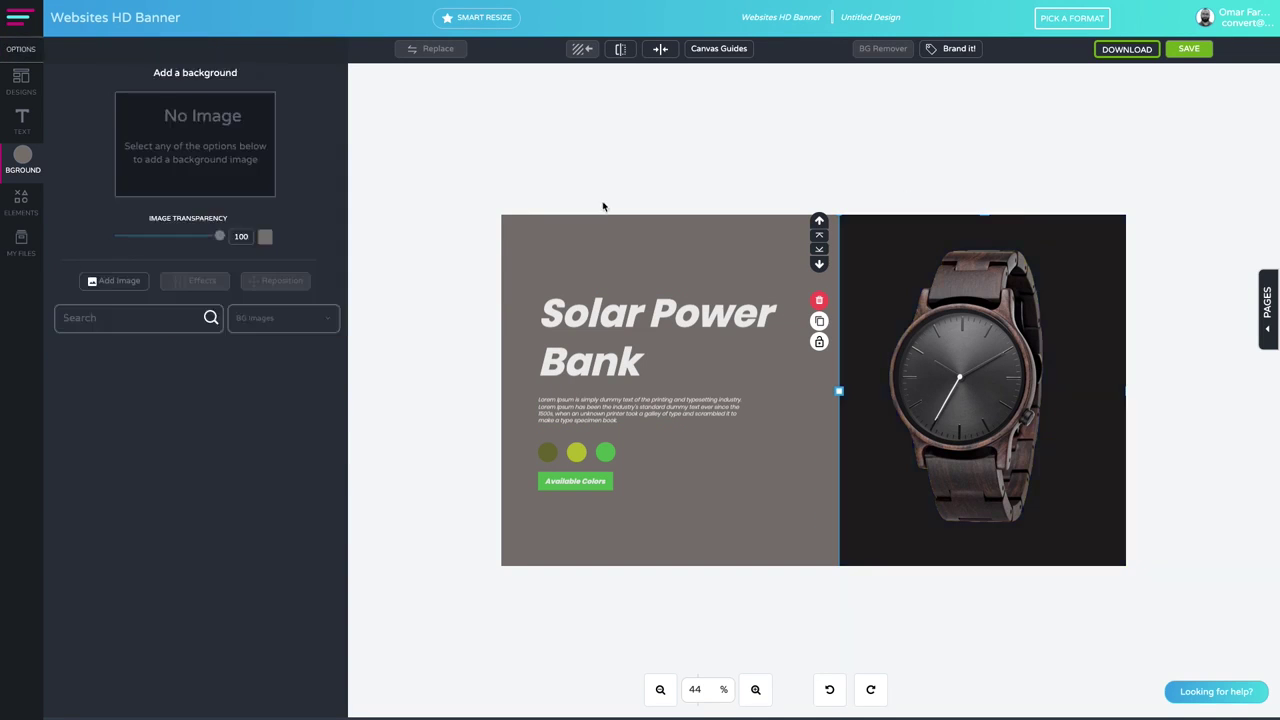
pyautogui.click(588, 225)
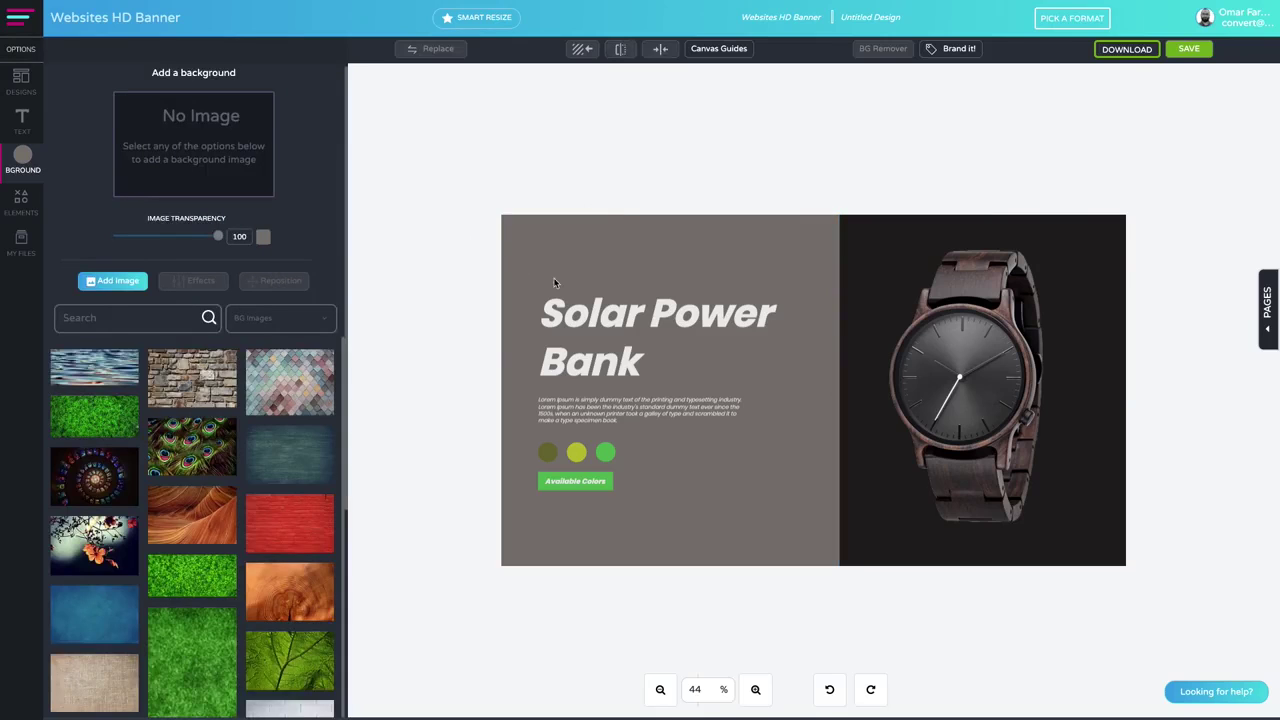
# - Ungroup the headline and description text and change the headline to "Luxury Oak Watches"
pyautogui.click(560, 310)
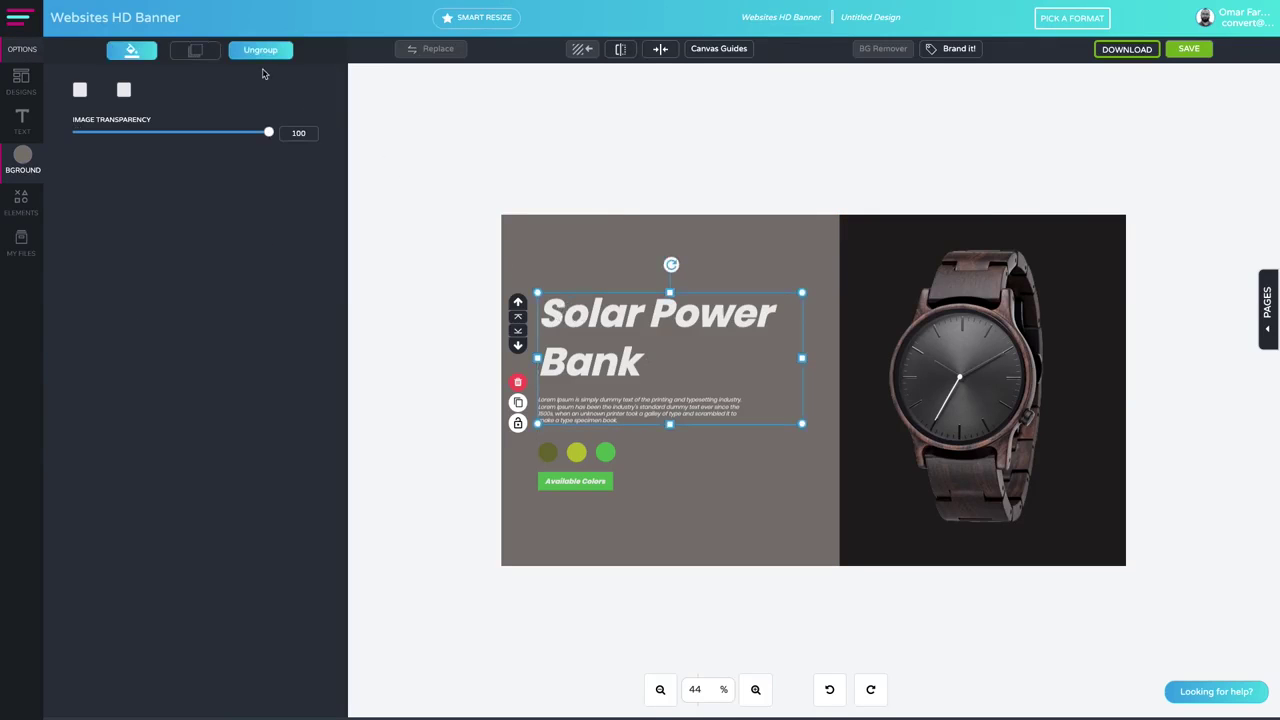
pyautogui.click(258, 50)
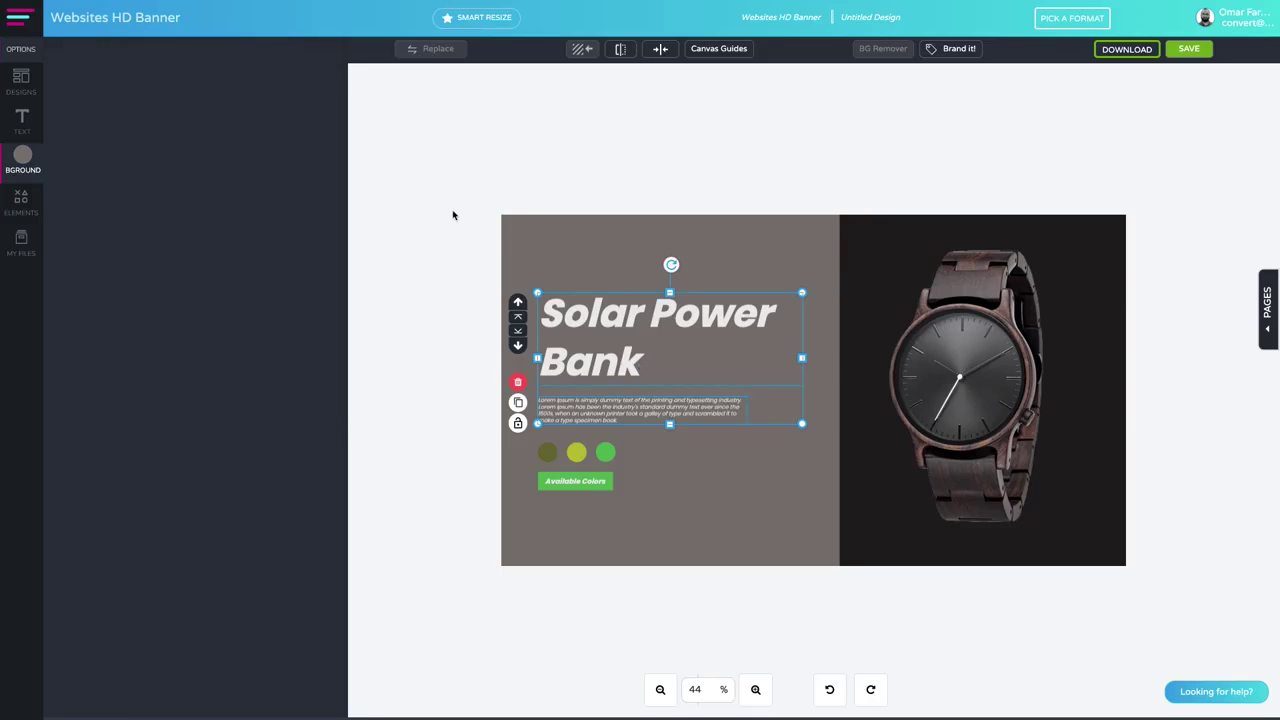
pyautogui.tripleClick(535, 306)
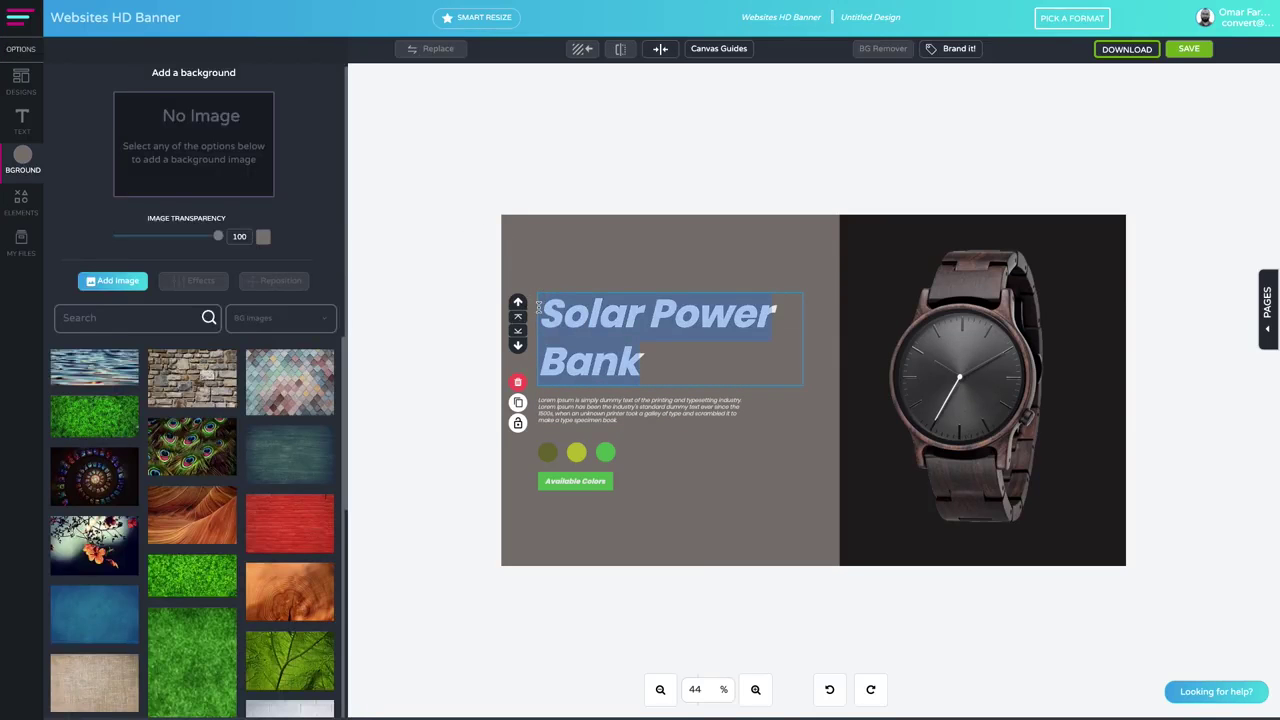
pyautogui.write('Luxurt')
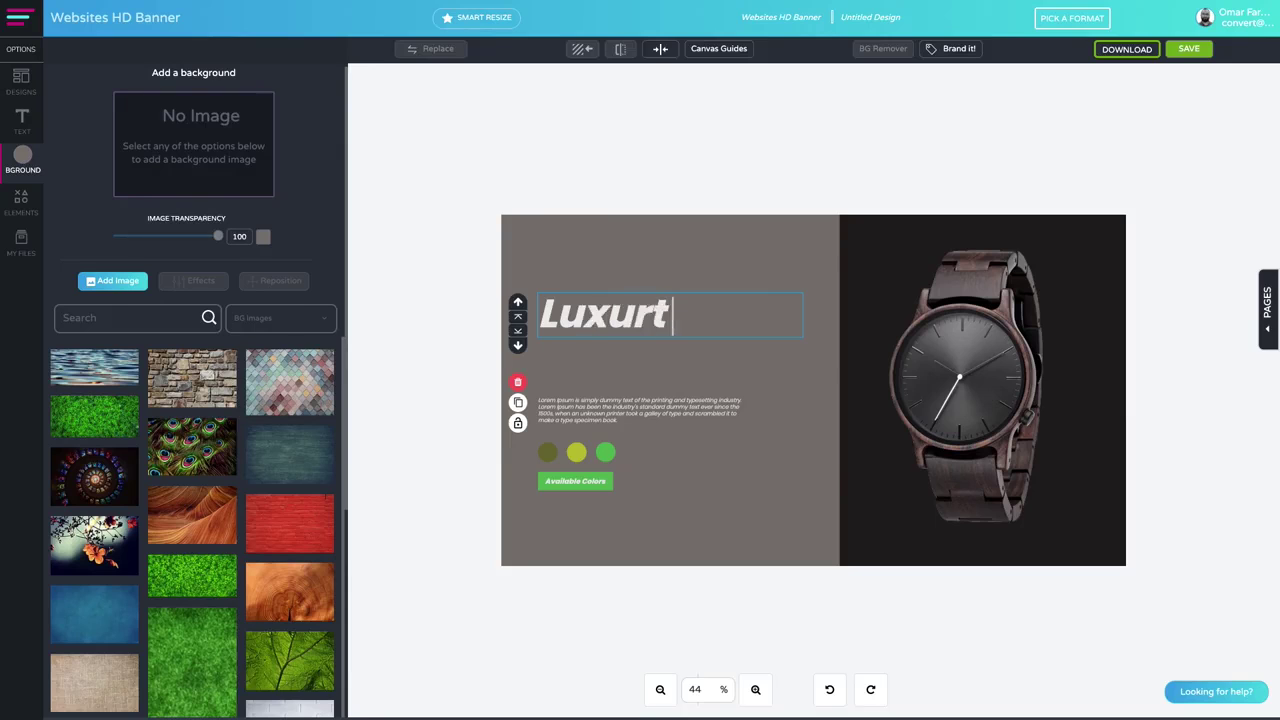
pyautogui.press('BackSpace')
pyautogui.write('y Oak Watches')
pyautogui.click(565, 400)
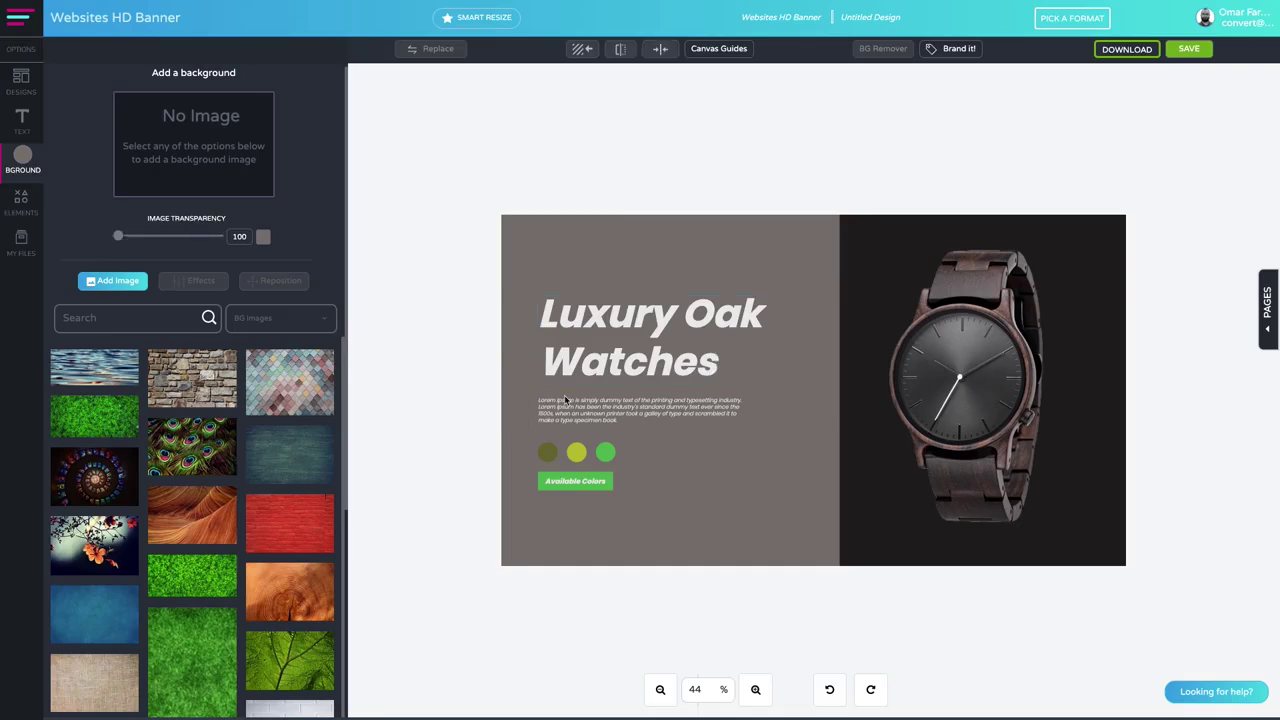
# - Delete the three color circles and enlarge the "Available Colors" button below the description
pyautogui.click(576, 451)
pyautogui.click(475, 515)
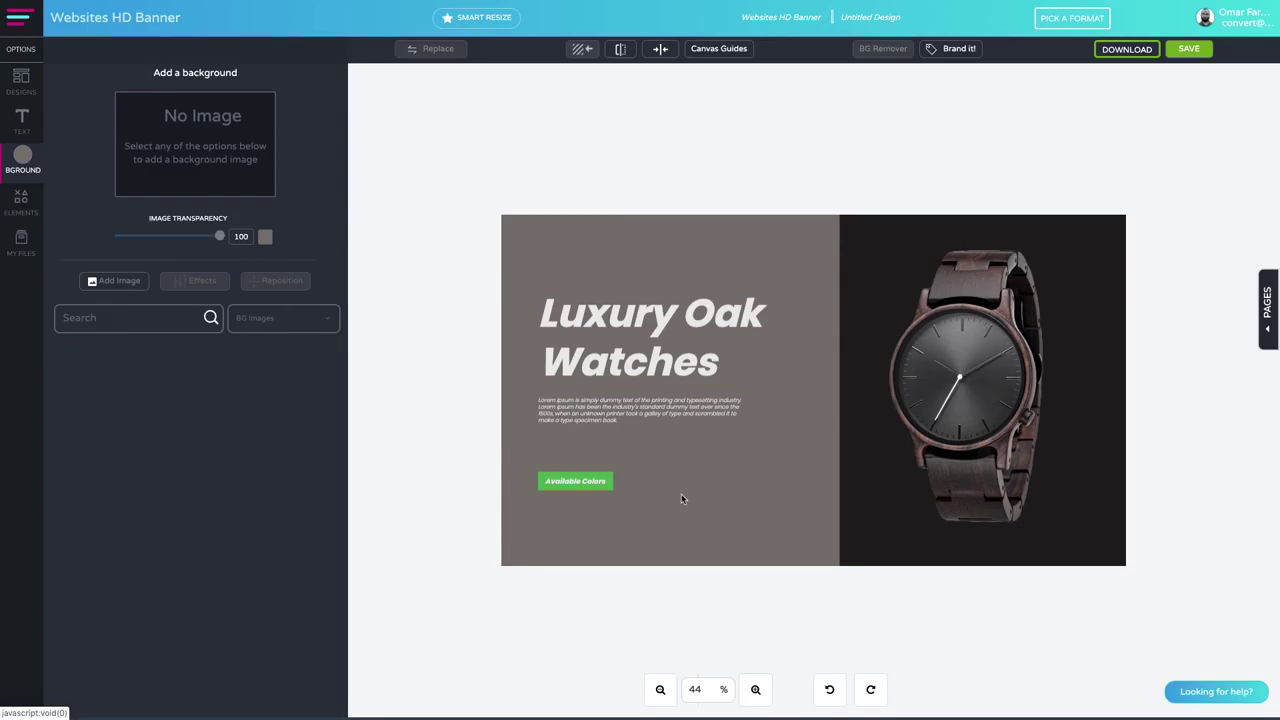
pyautogui.click(585, 480)
pyautogui.moveTo(612, 489); pyautogui.dragTo(690, 490)
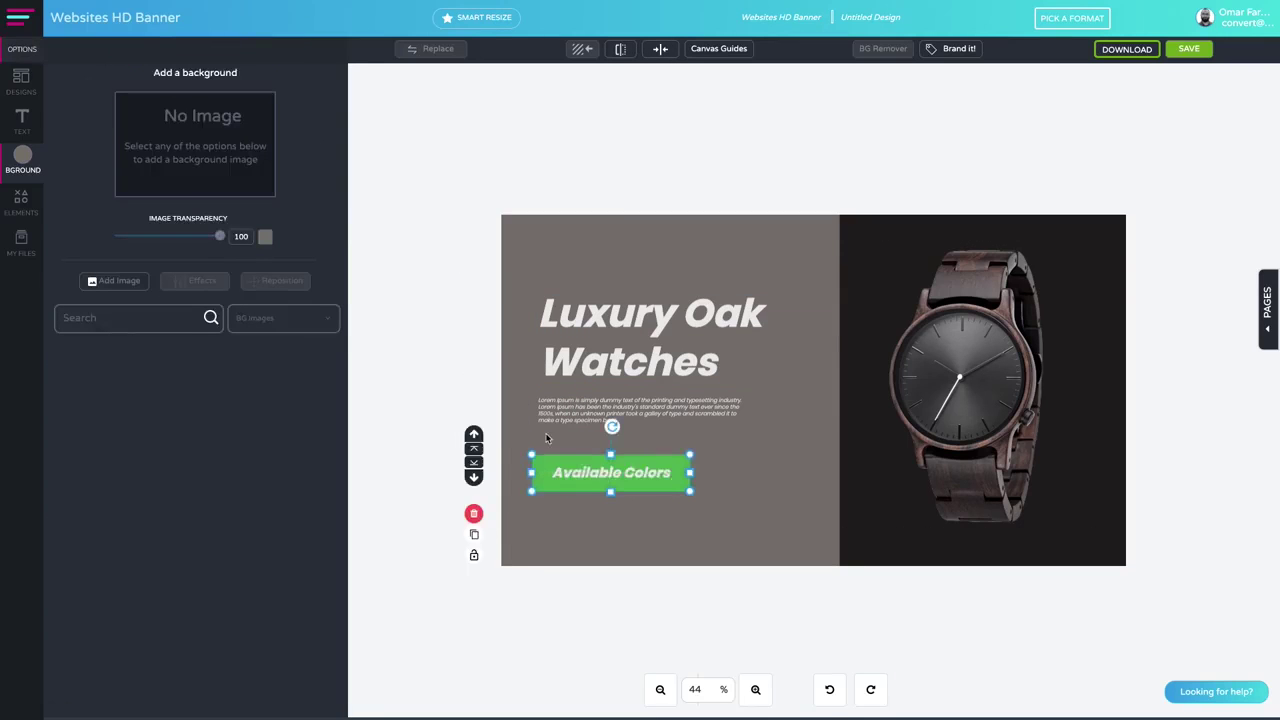
# - Set the button shape's corner radius to 35 and shift the shape and its label into line with the text above
pyautogui.moveTo(84, 301); pyautogui.dragTo(120, 300)
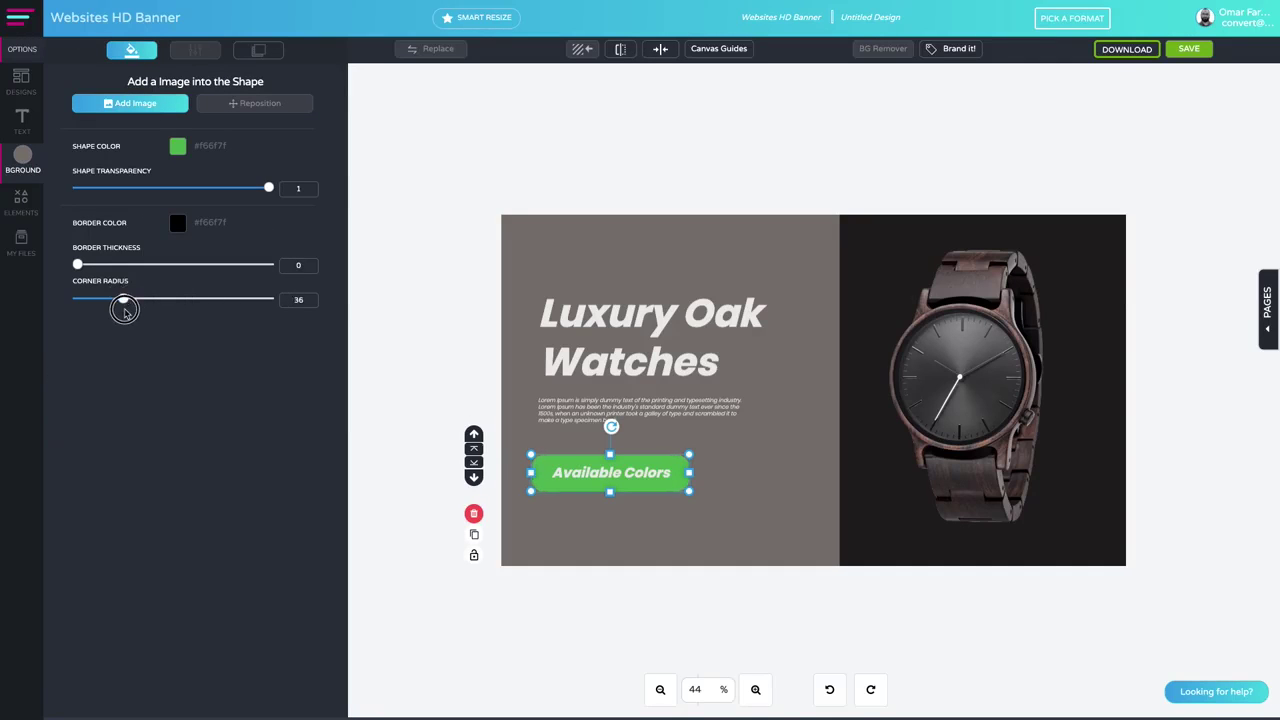
pyautogui.click(700, 477)
pyautogui.click(684, 459)
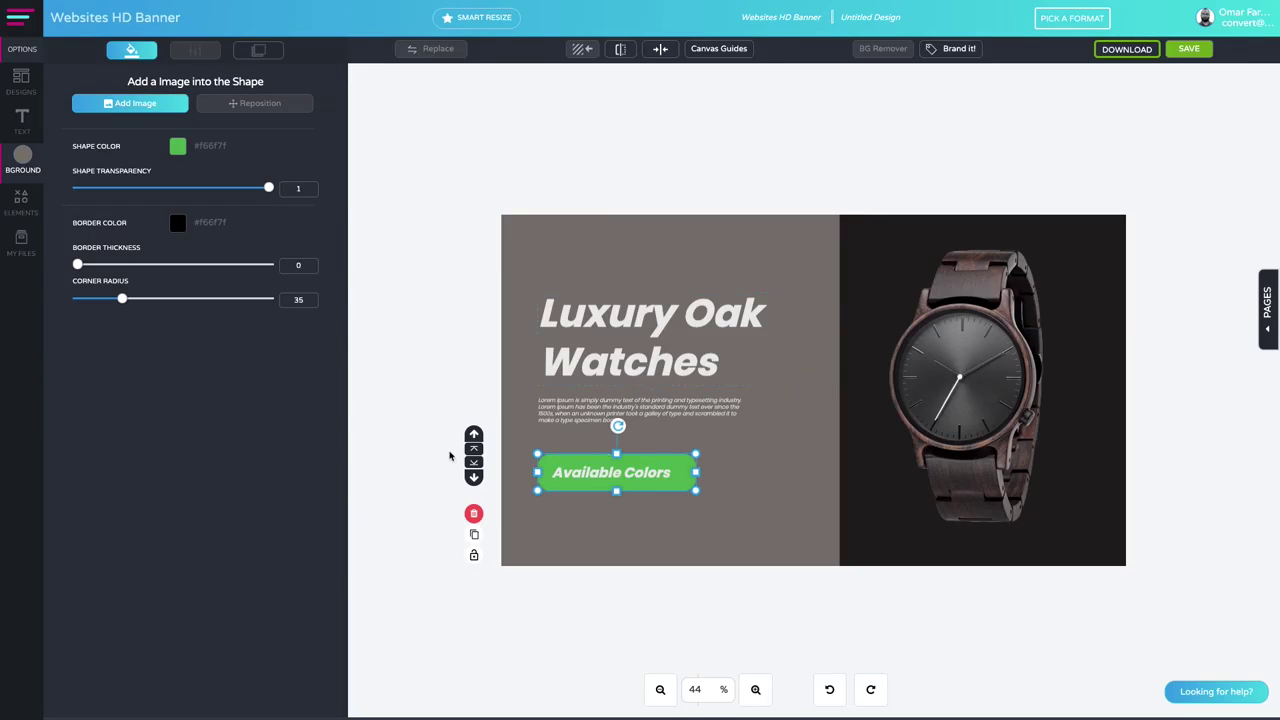
pyautogui.click(586, 472)
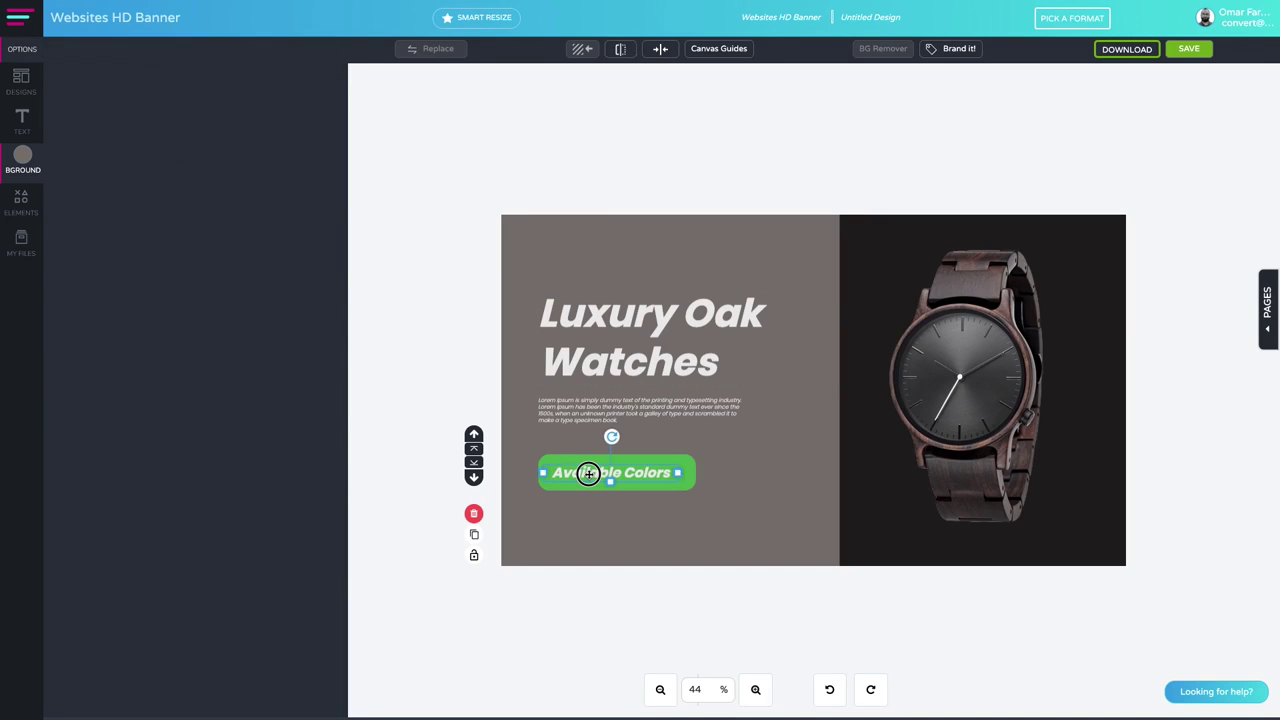
# - Recolor the button shape with the light grey document color and its label with the default black
pyautogui.click(659, 458)
pyautogui.click(177, 146)
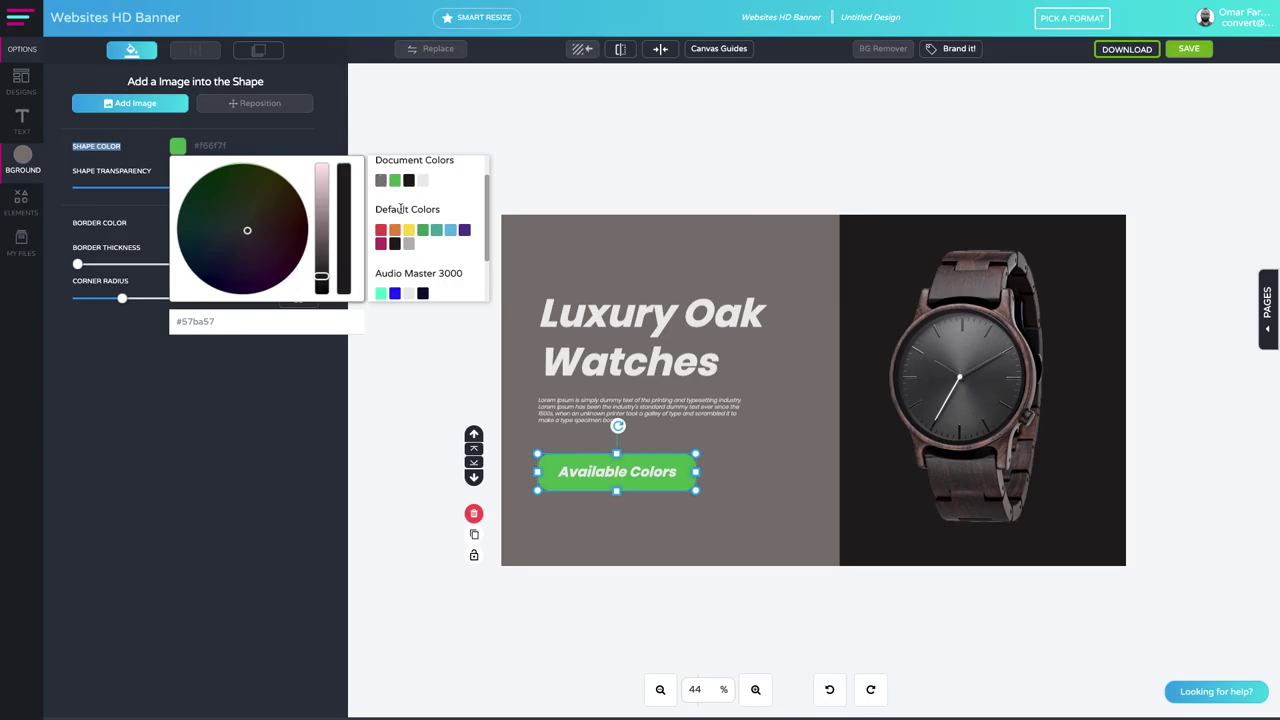
pyautogui.click(424, 181)
pyautogui.click(409, 479)
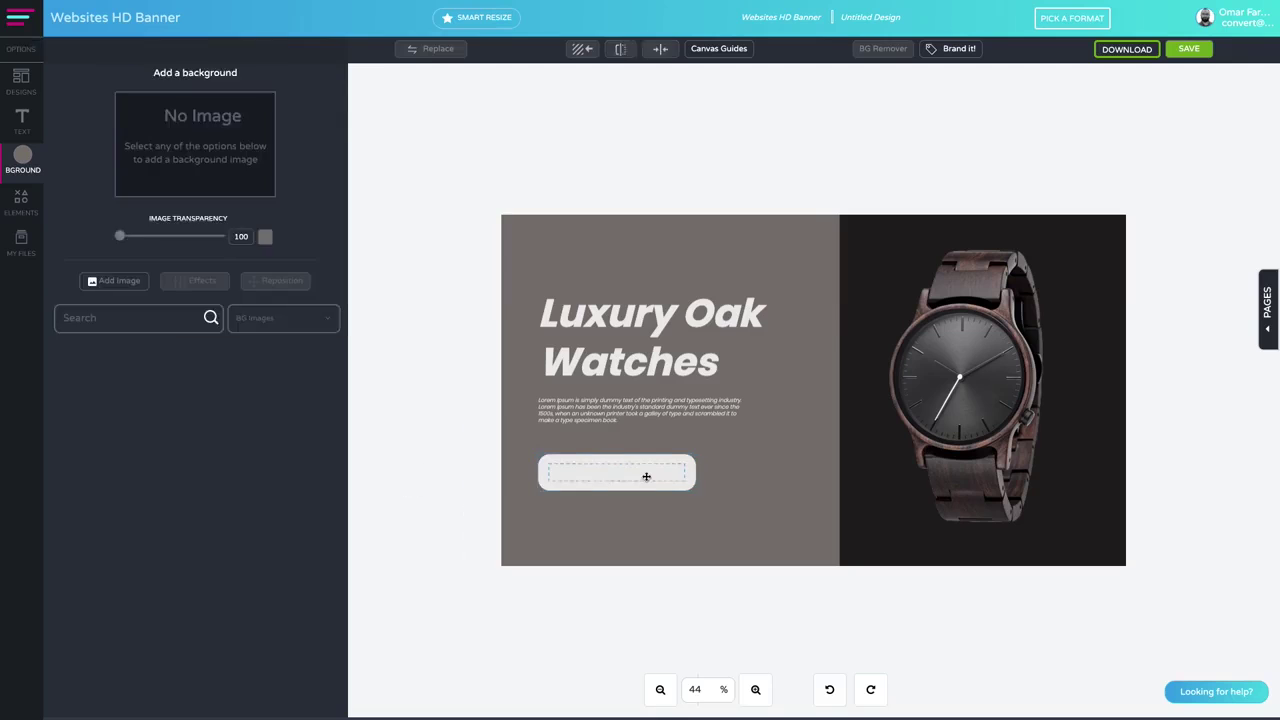
pyautogui.click(640, 463)
pyautogui.click(81, 148)
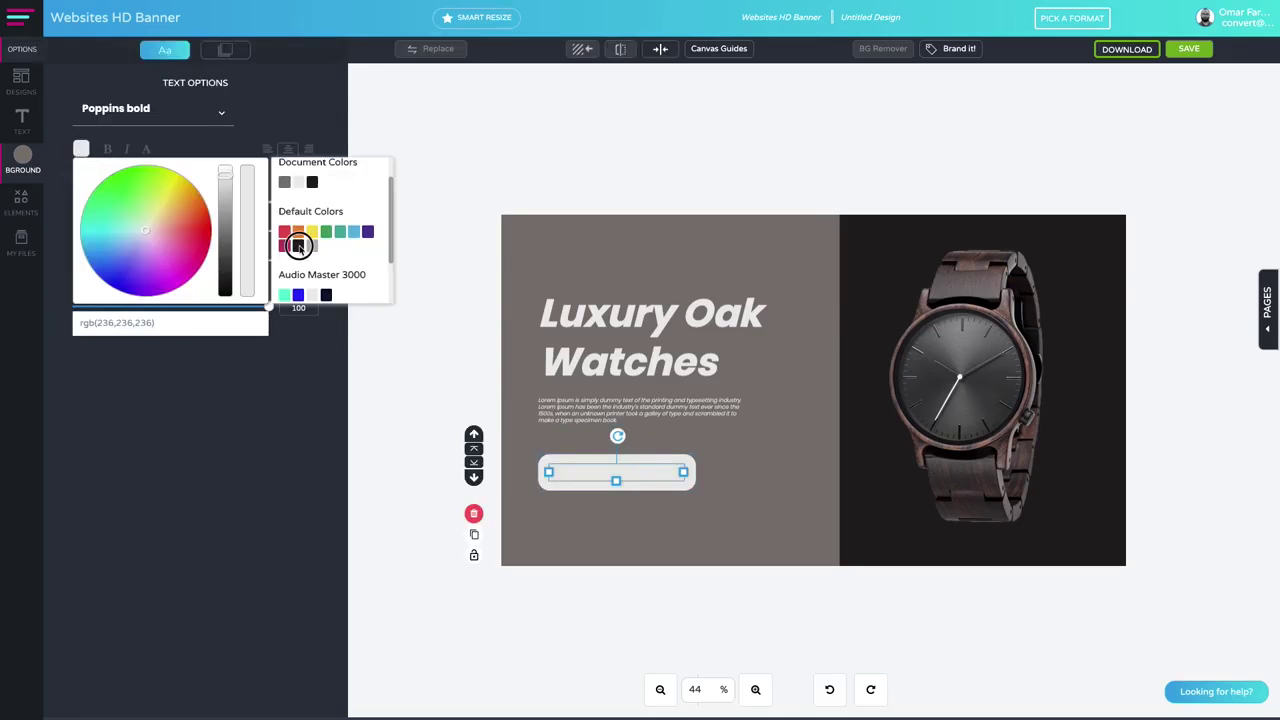
pyautogui.click(297, 245)
# - Replace the "Available Colors" button label with "SHOP NOW"
pyautogui.click(598, 471)
pyautogui.doubleClick(605, 472)
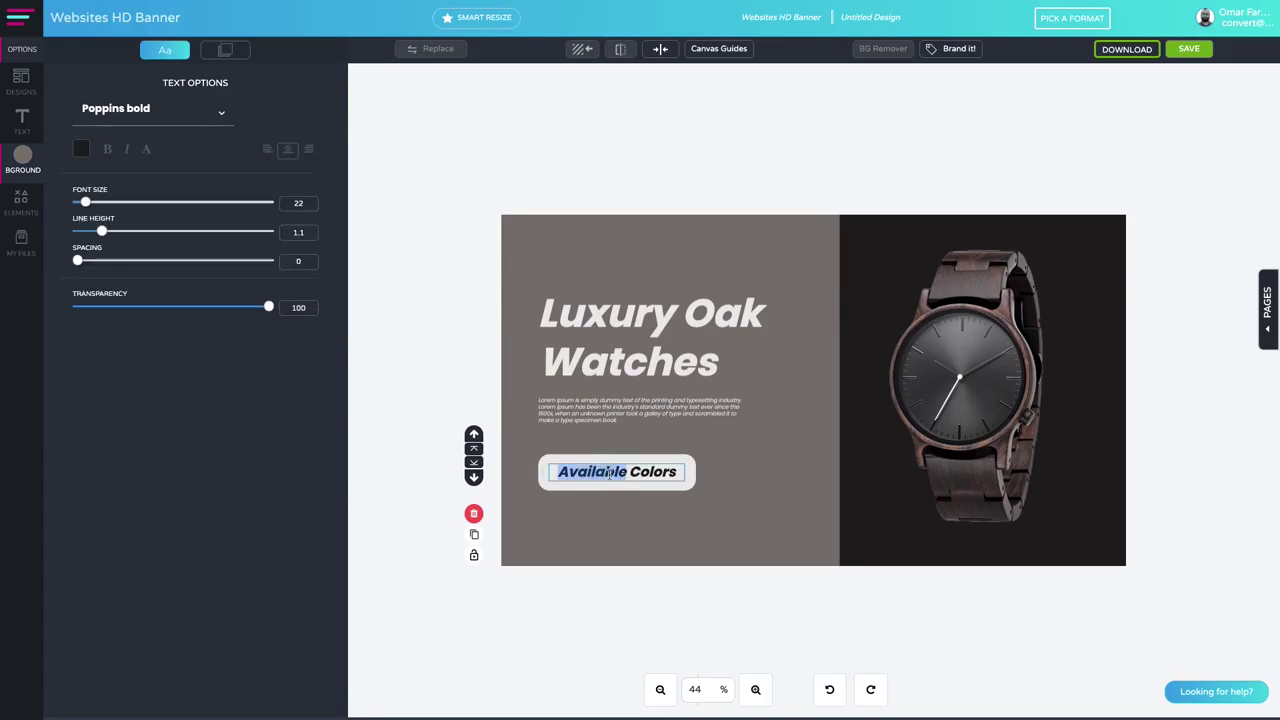
pyautogui.hotkey('ctrl', 'a')
pyautogui.write('BUY N')
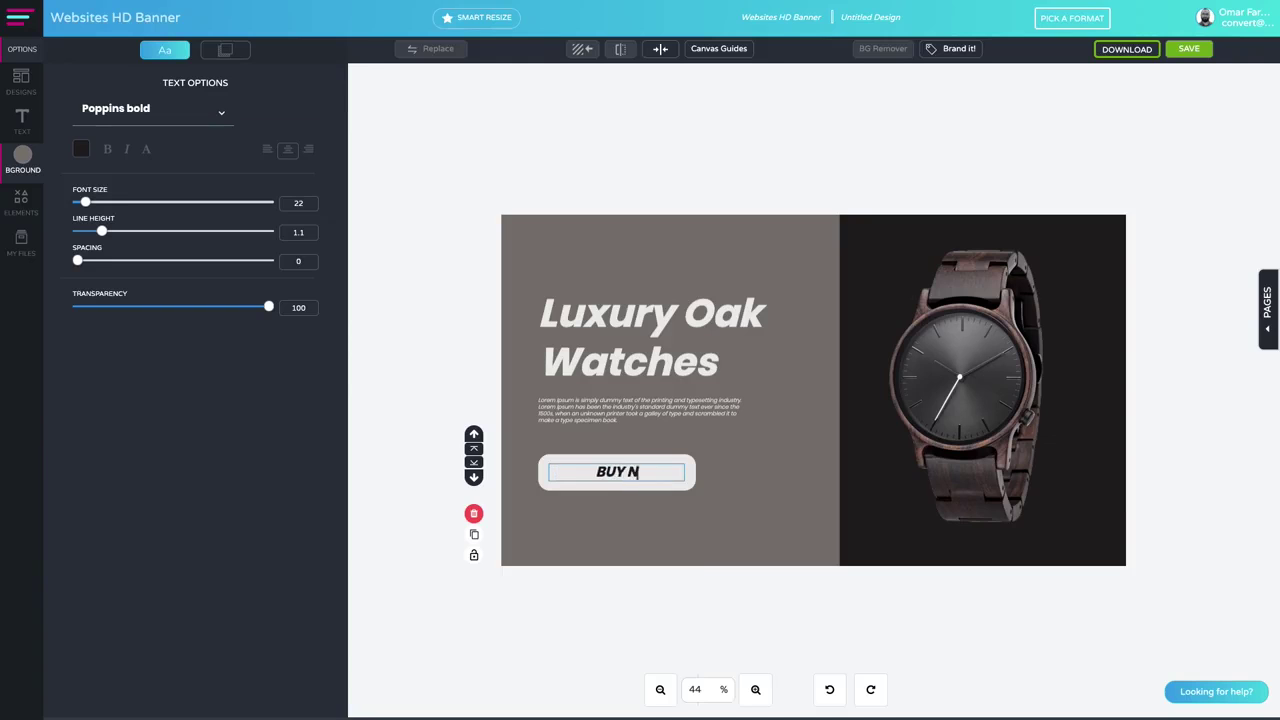
pyautogui.write('OW!')
pyautogui.hotkey('ctrl', 'a')
pyautogui.write('SHOP NOW')
pyautogui.click(721, 273)
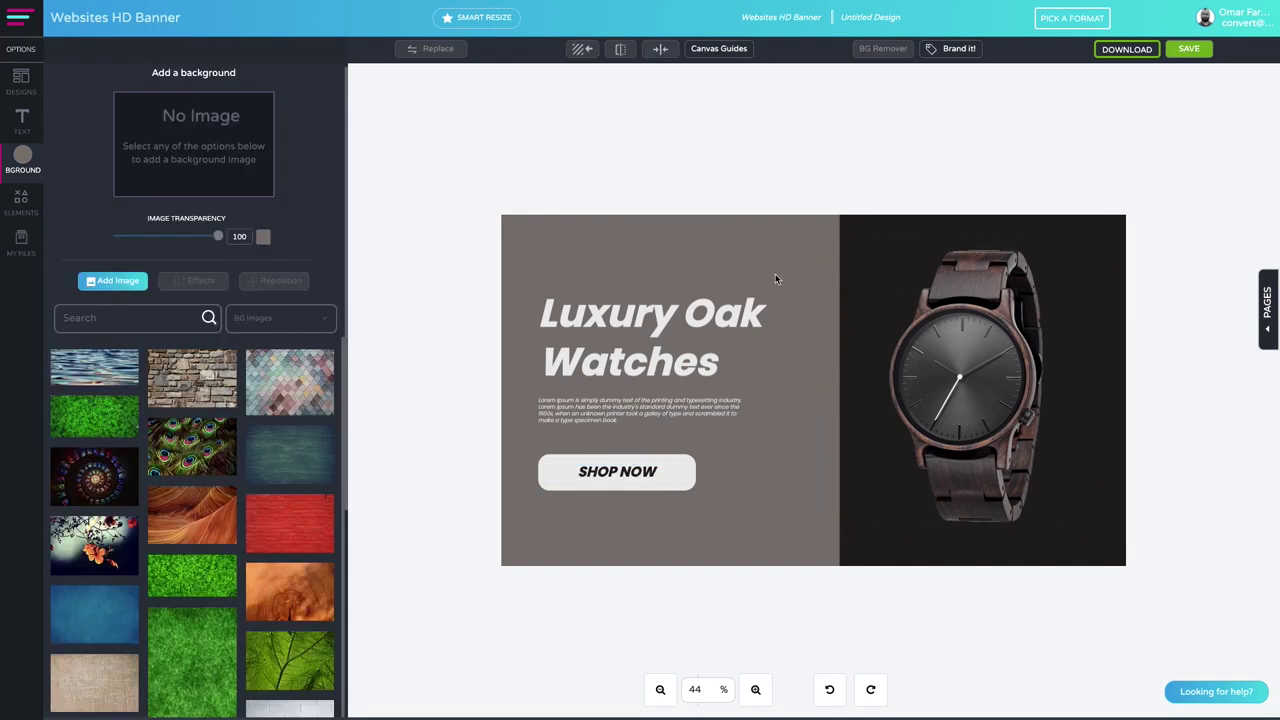
# - Select the headline, description and button together, scale them down slightly and reposition them within the grey area
pyautogui.moveTo(774, 282); pyautogui.dragTo(763, 466)
pyautogui.moveTo(647, 358); pyautogui.dragTo(673, 357)
pyautogui.click(674, 487)
# - Download the finished banner as a High Res JPG
pyautogui.click(1144, 52)
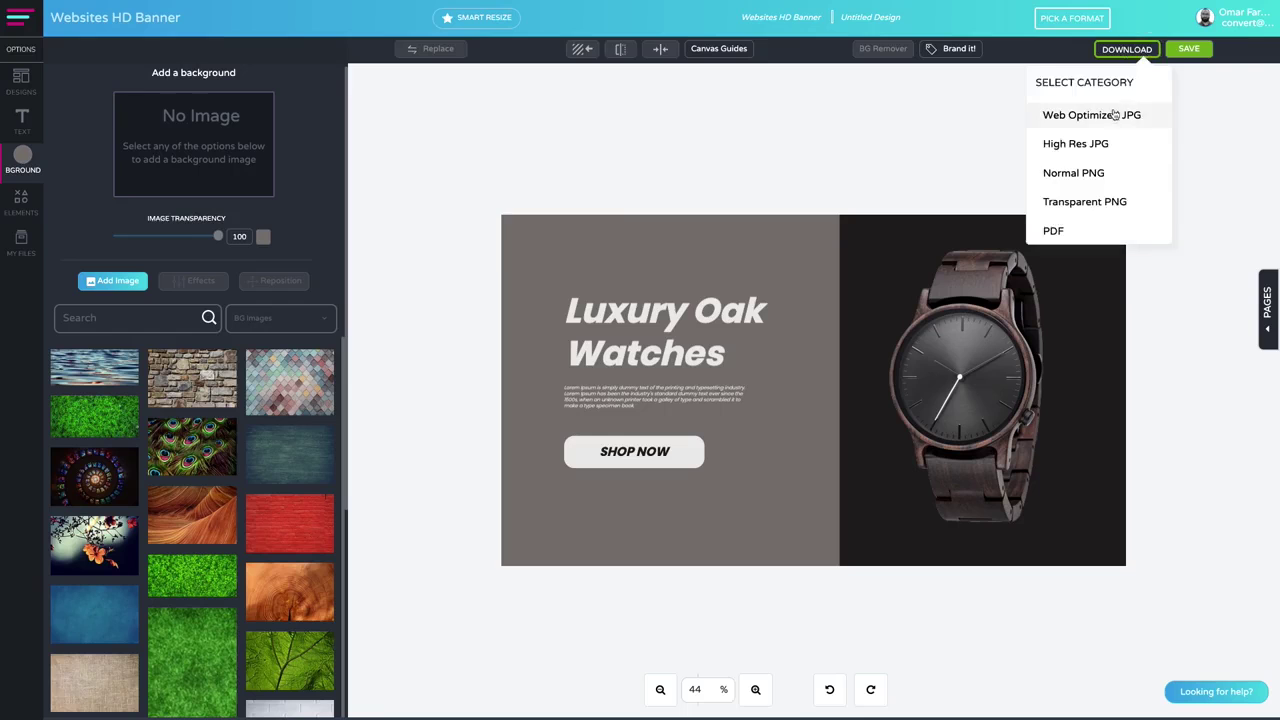
pyautogui.click(1076, 145)
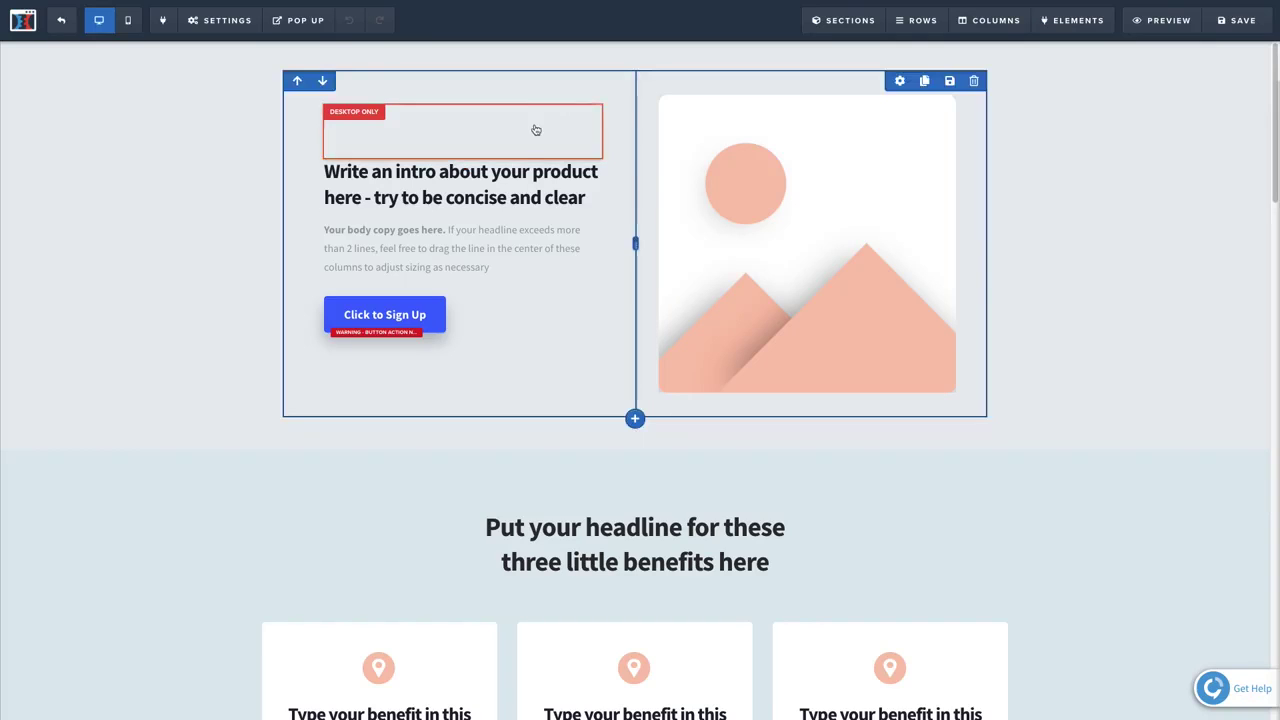
# - In the ClickFunnels page editor, delete the intro headline, body copy, "Click to Sign Up" button and placeholder image from the first section
pyautogui.click(596, 198)
pyautogui.click(623, 191)
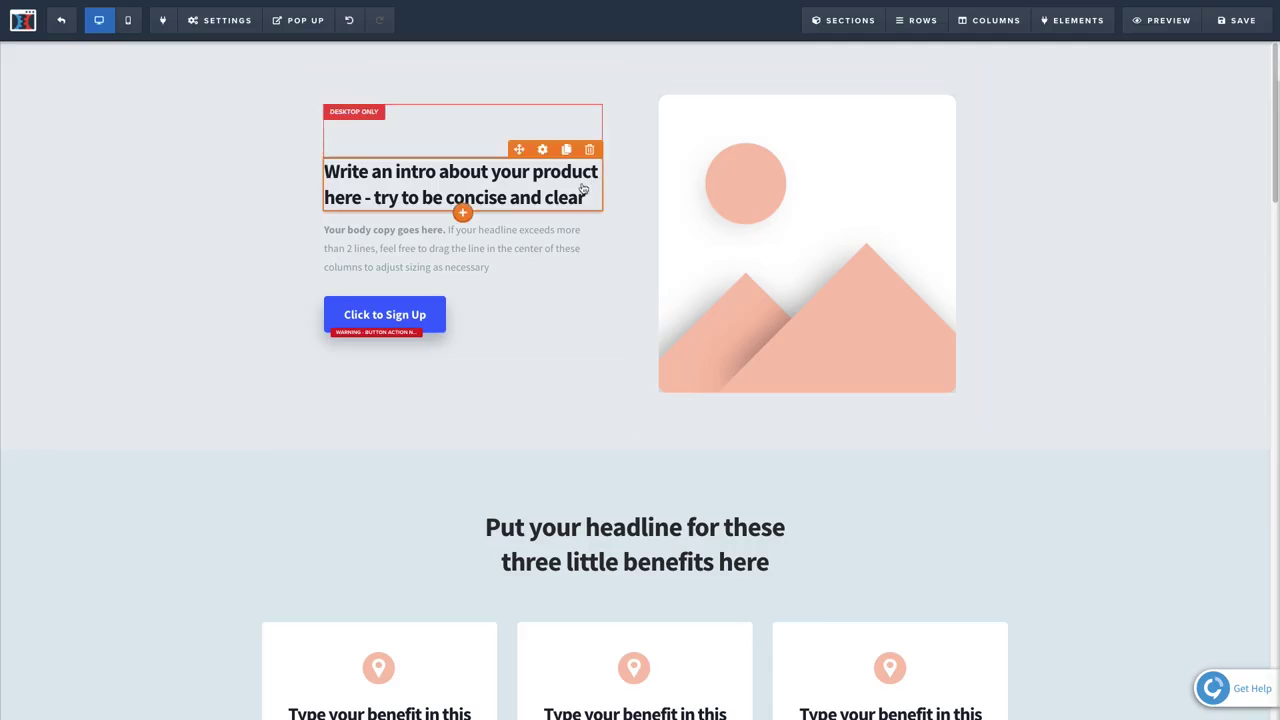
pyautogui.click(589, 149)
pyautogui.click(735, 86)
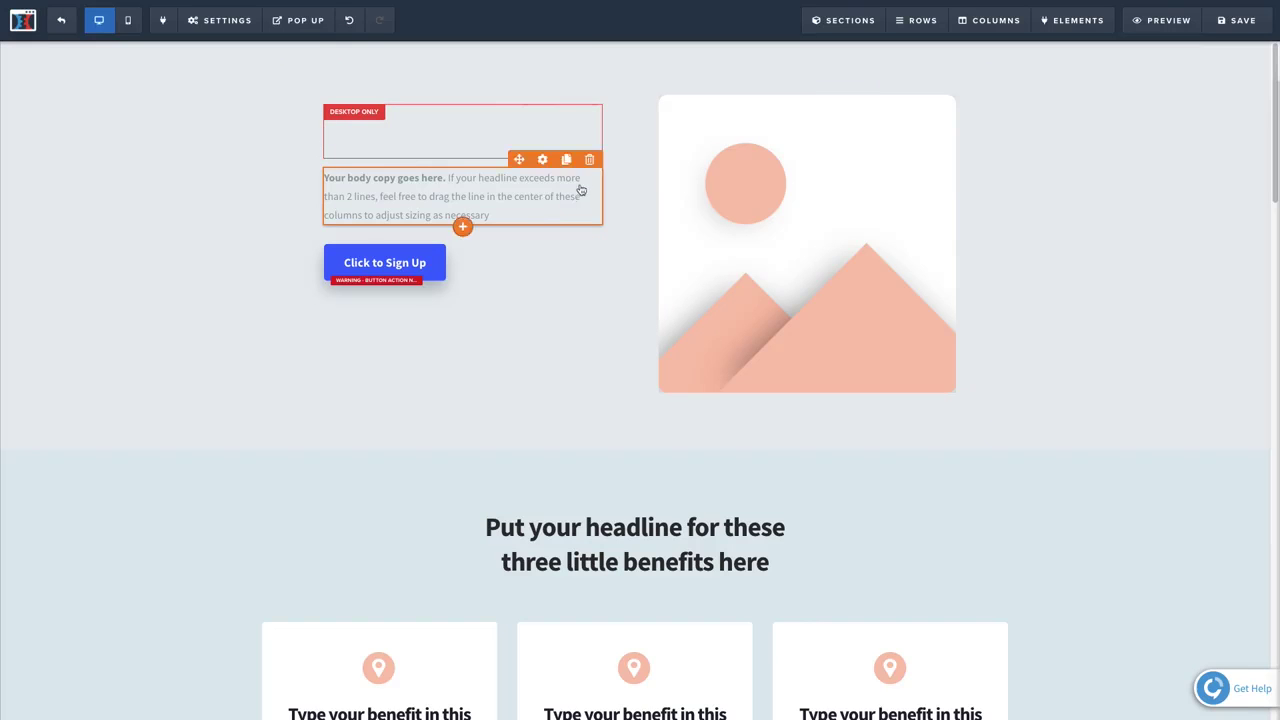
pyautogui.click(589, 159)
pyautogui.click(770, 87)
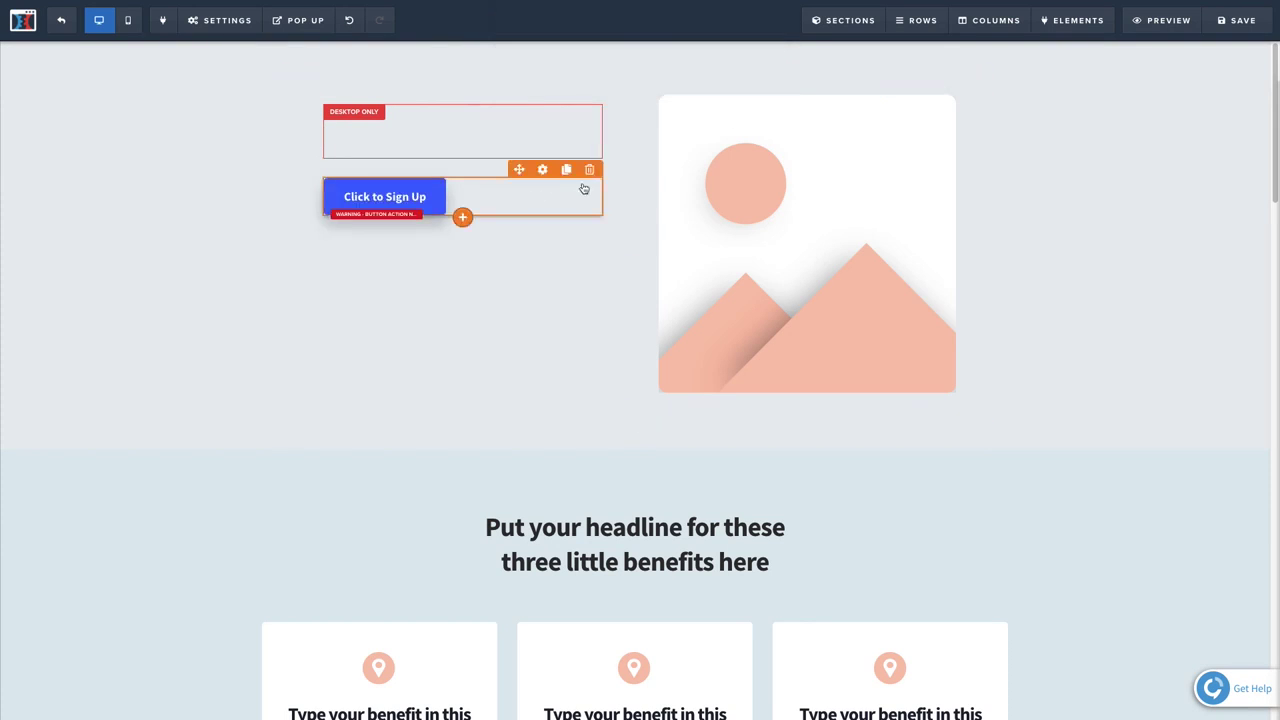
pyautogui.click(589, 169)
pyautogui.click(752, 82)
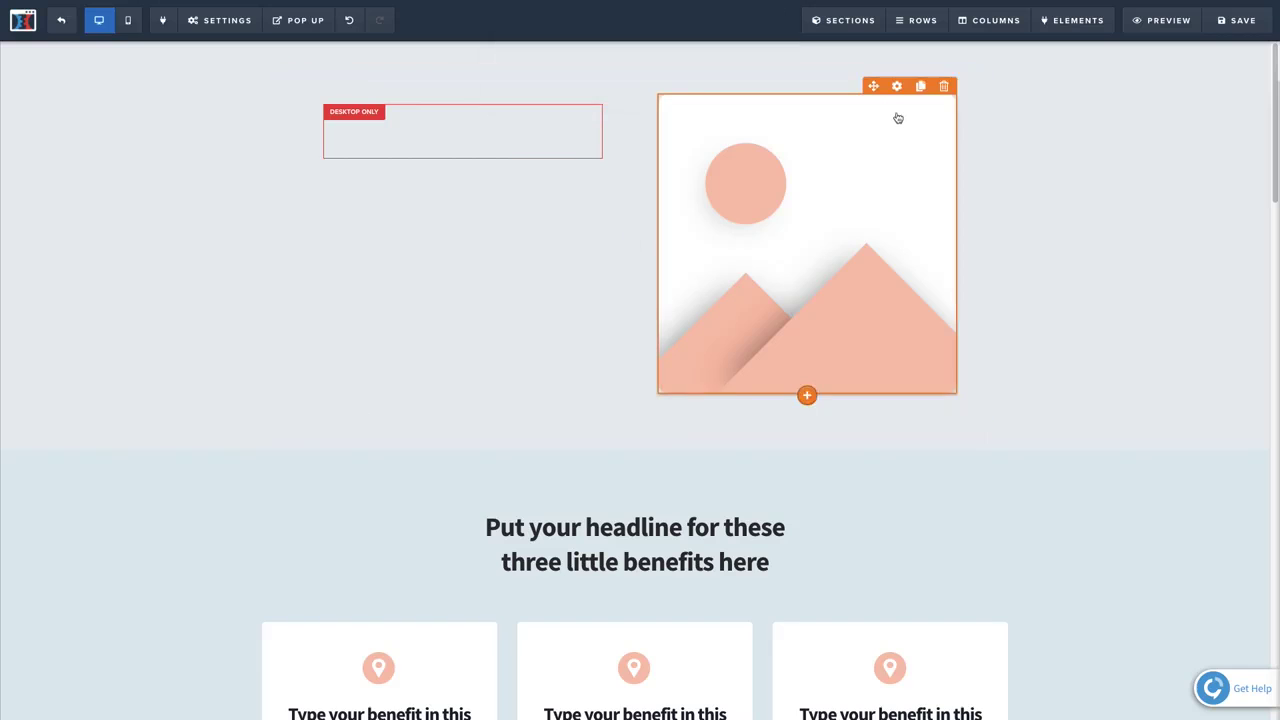
pyautogui.click(943, 86)
pyautogui.click(752, 81)
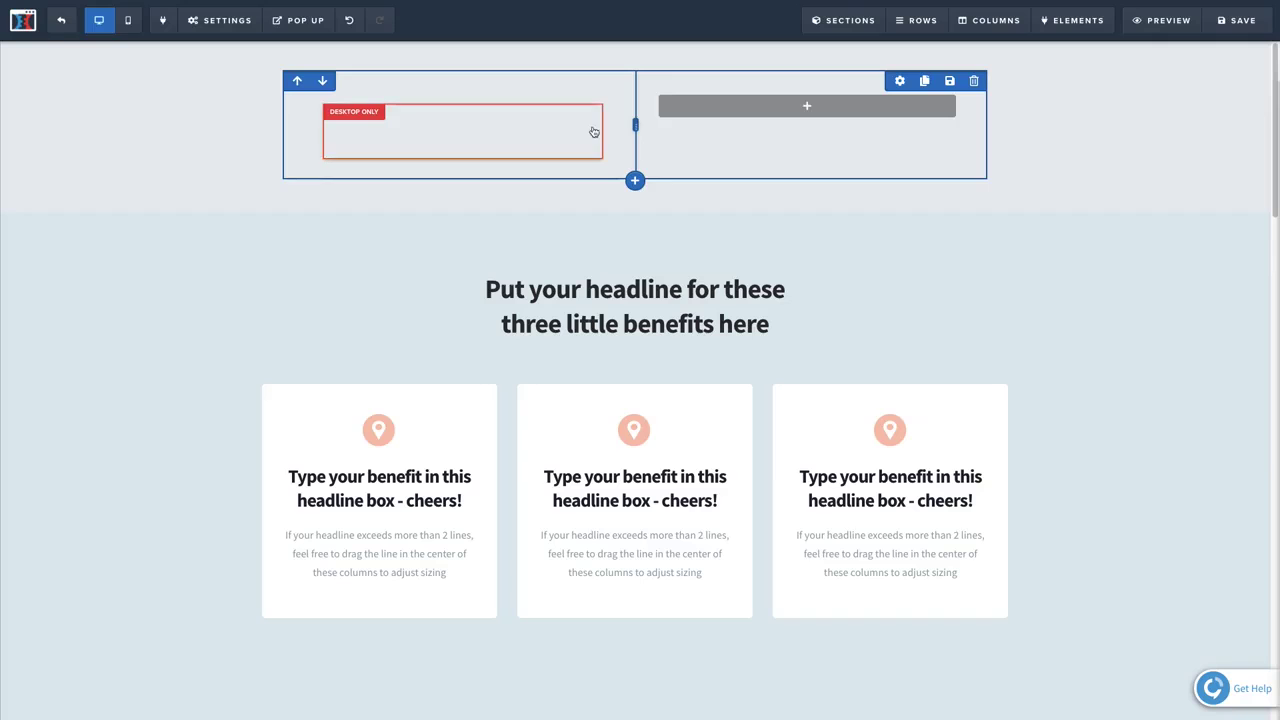
# - Add a one-column row to the first section and move it above the two-column row
pyautogui.click(635, 184)
pyautogui.click(1054, 101)
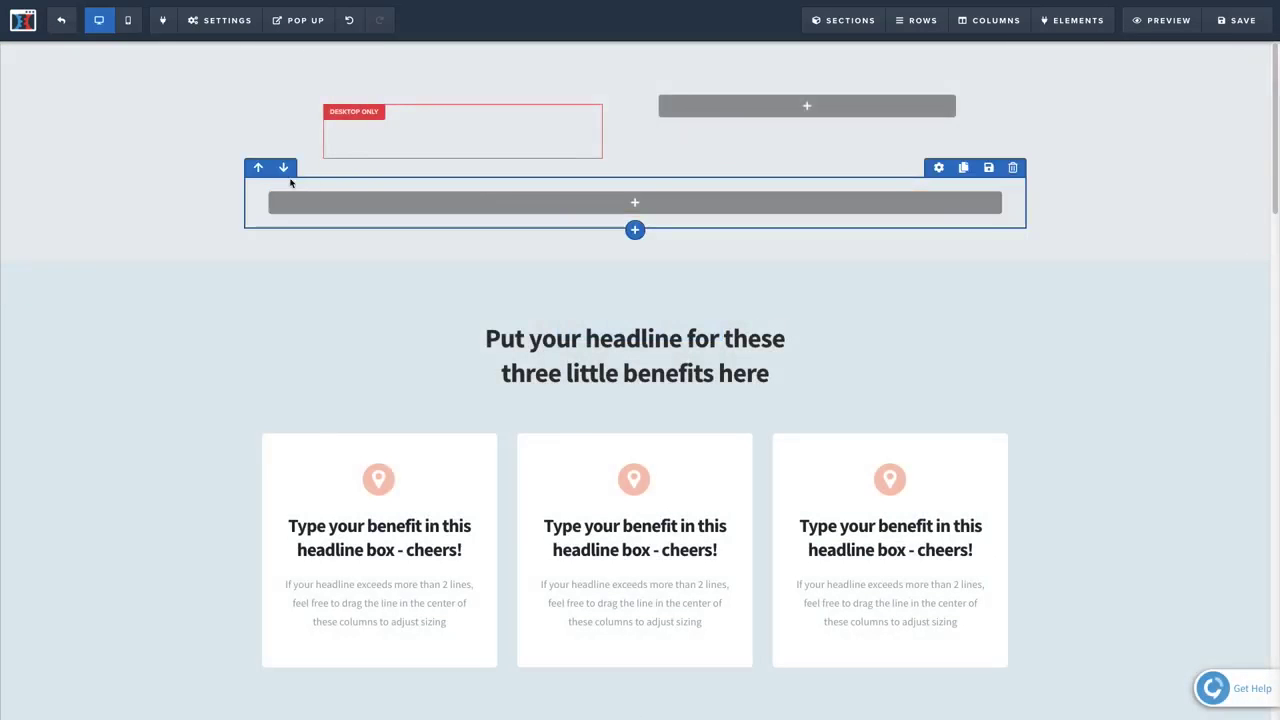
pyautogui.click(260, 168)
# - Insert a headline element in the empty one-column row and change its text to "LW Watches"
pyautogui.click(643, 96)
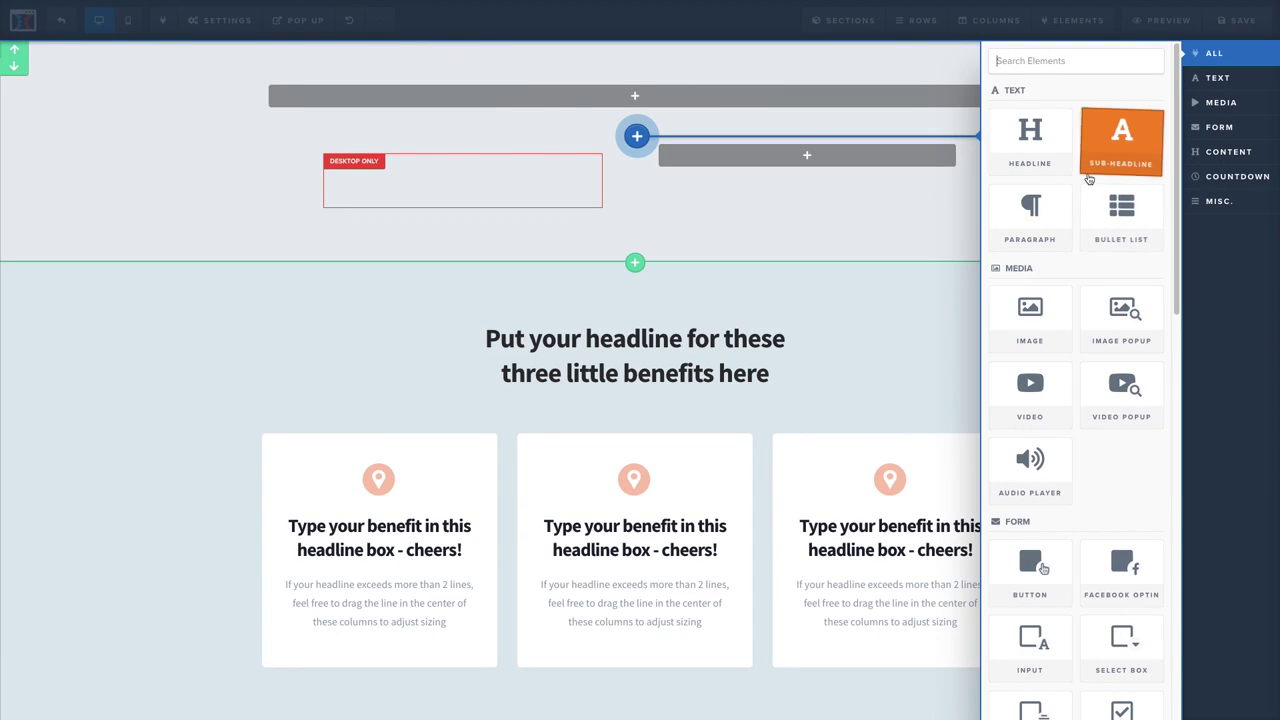
pyautogui.click(1030, 135)
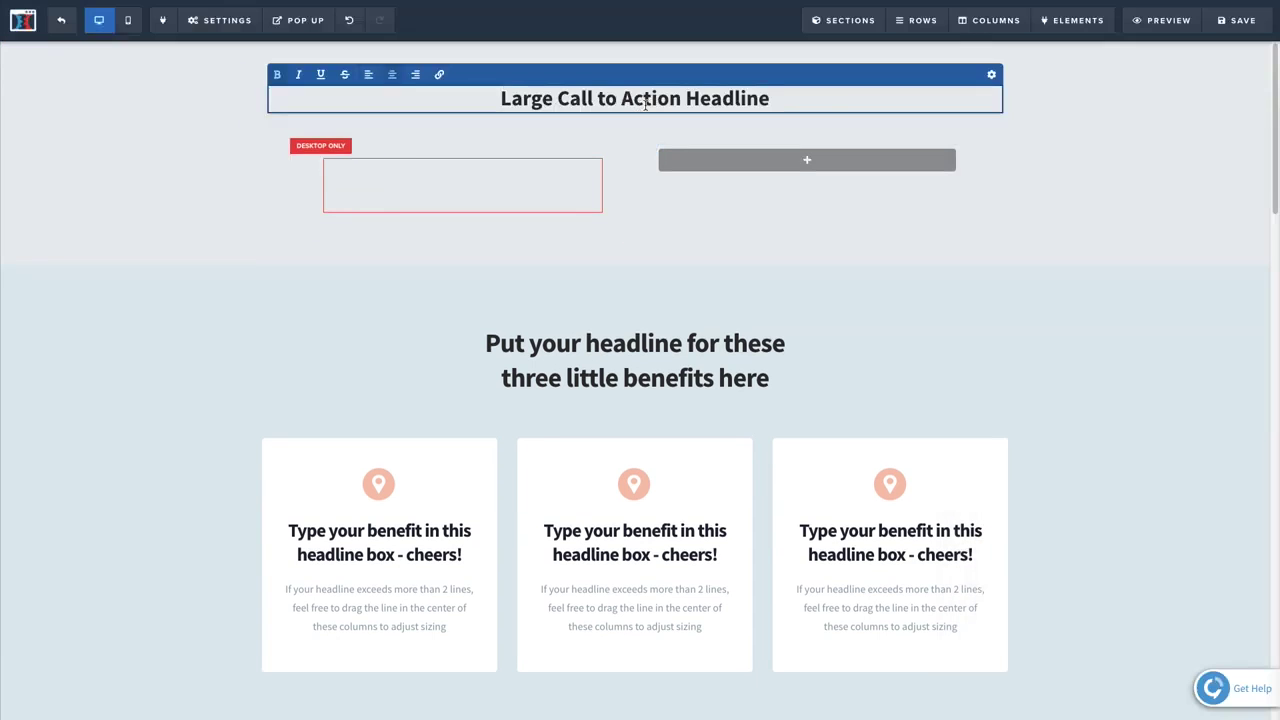
pyautogui.tripleClick(645, 103)
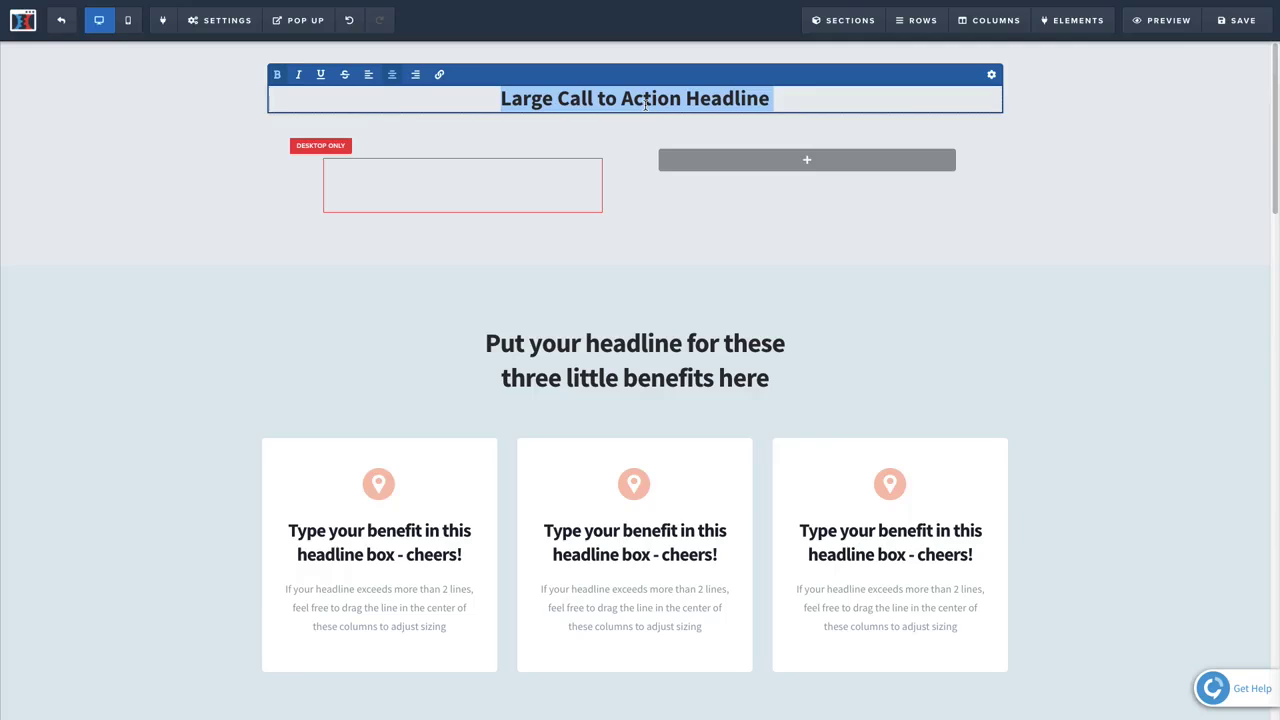
pyautogui.write('LW Wath')
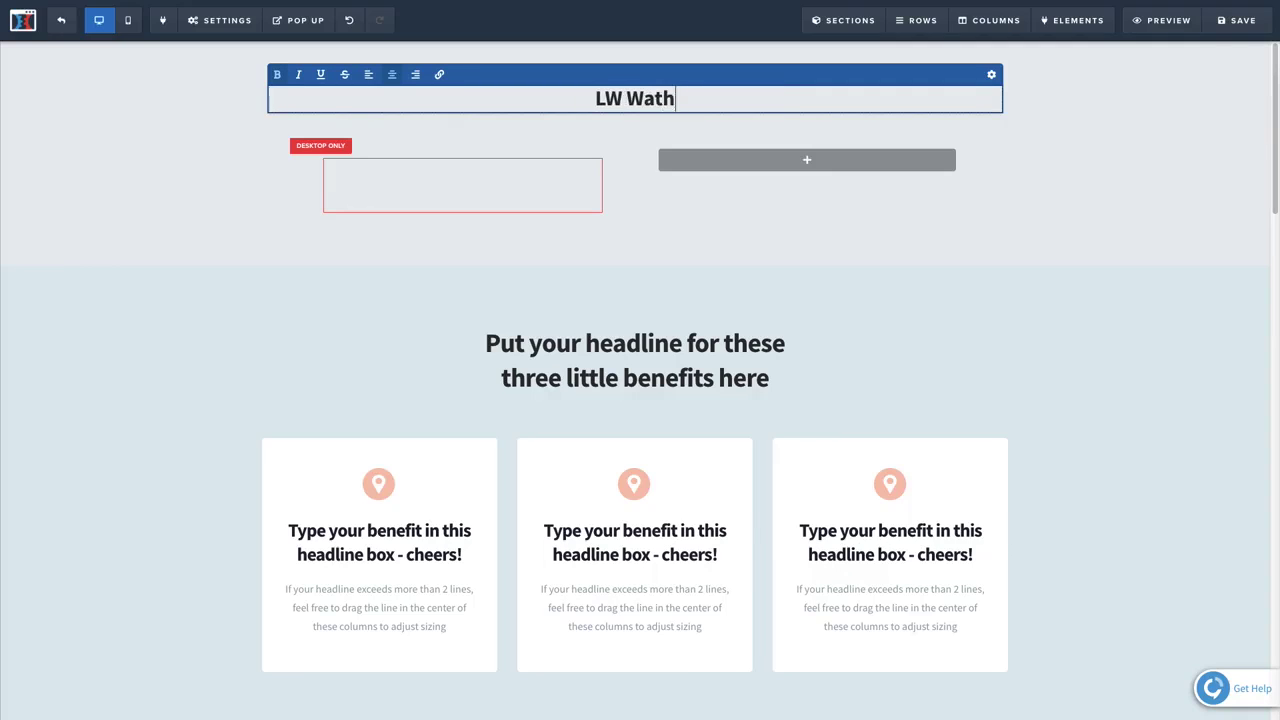
pyautogui.press('BackSpace')
pyautogui.write('ches')
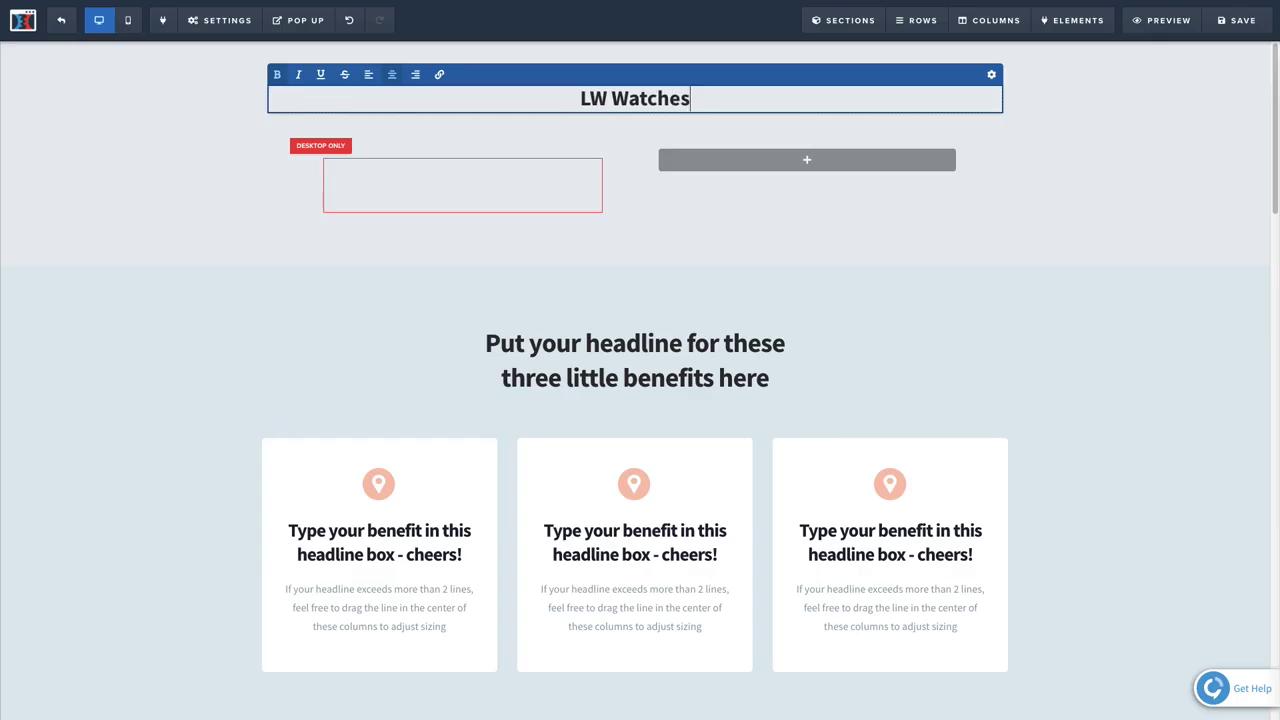
# - Left-align the "LW Watches" headline and set its font family to Fjalla One
pyautogui.hotkey('ctrl', 'a')
pyautogui.click(368, 74)
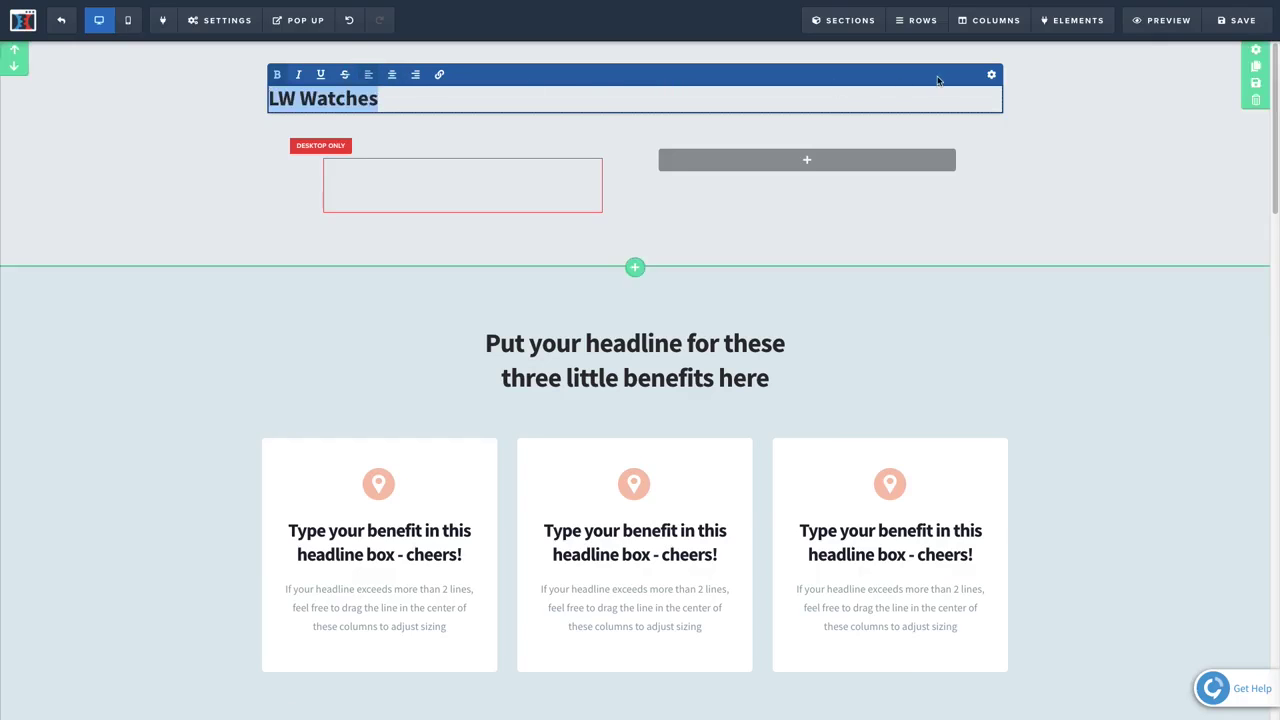
pyautogui.click(989, 76)
pyautogui.click(1210, 157)
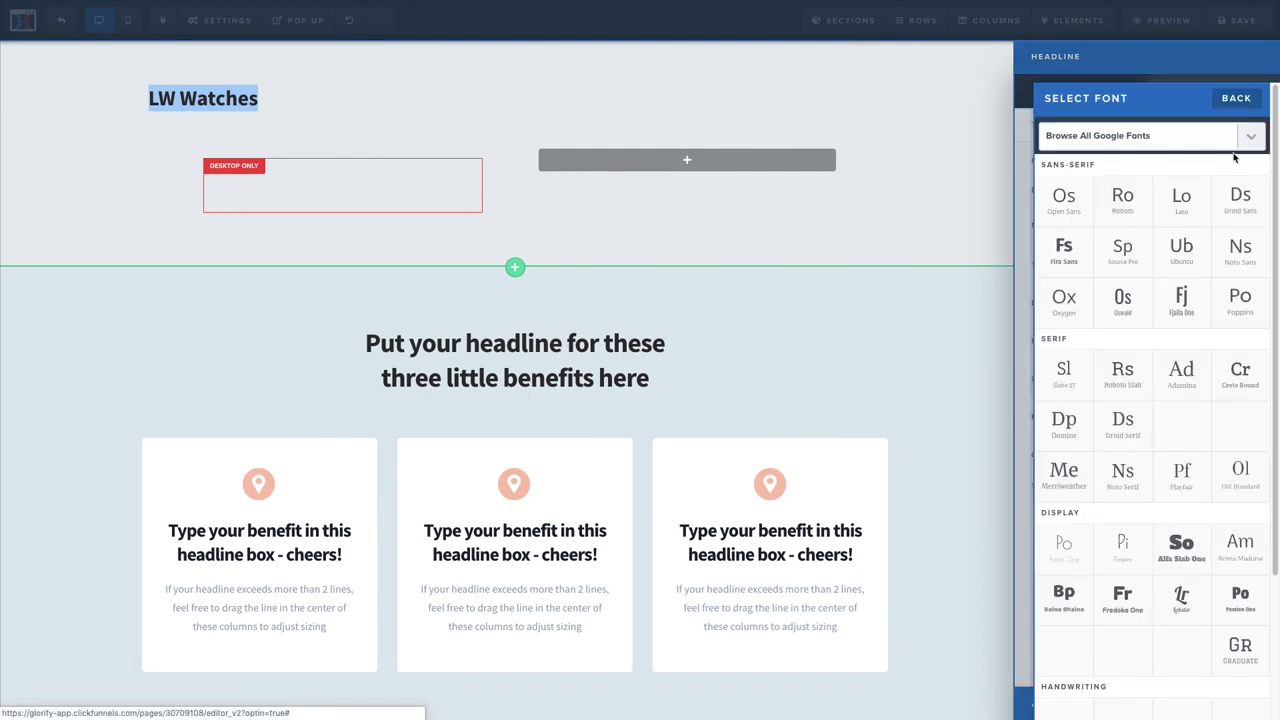
pyautogui.click(1181, 297)
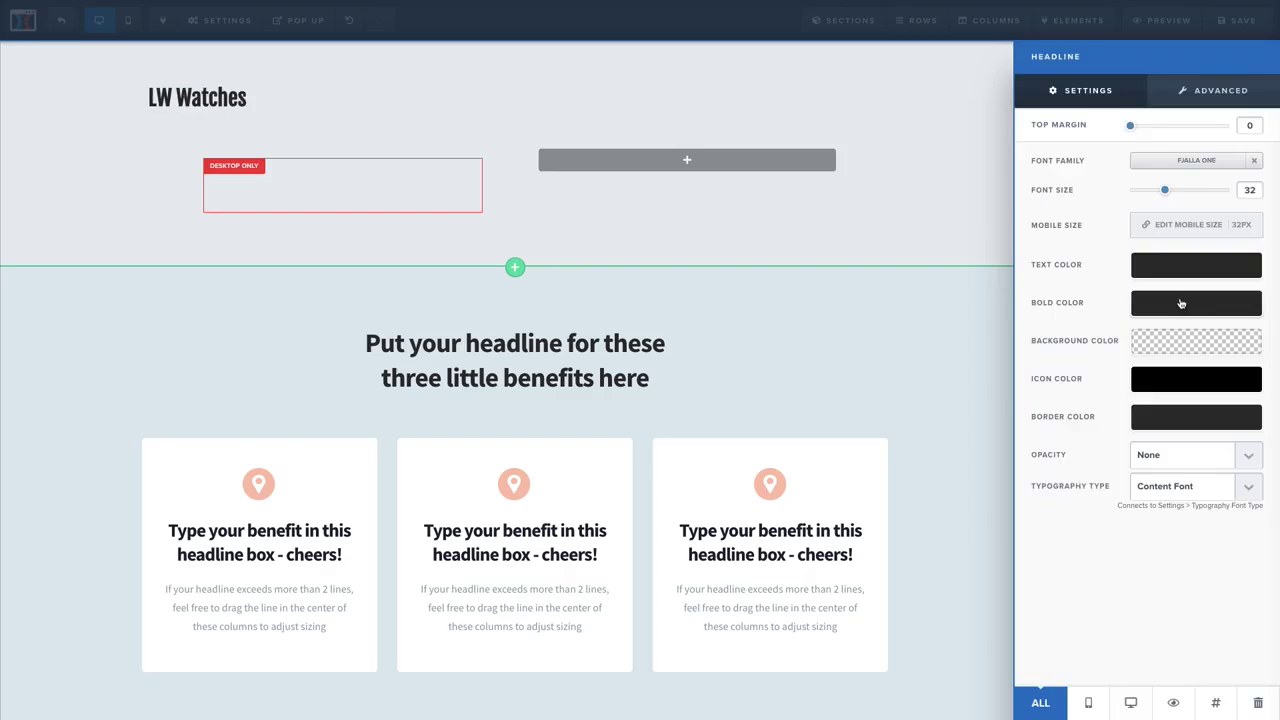
pyautogui.click(546, 109)
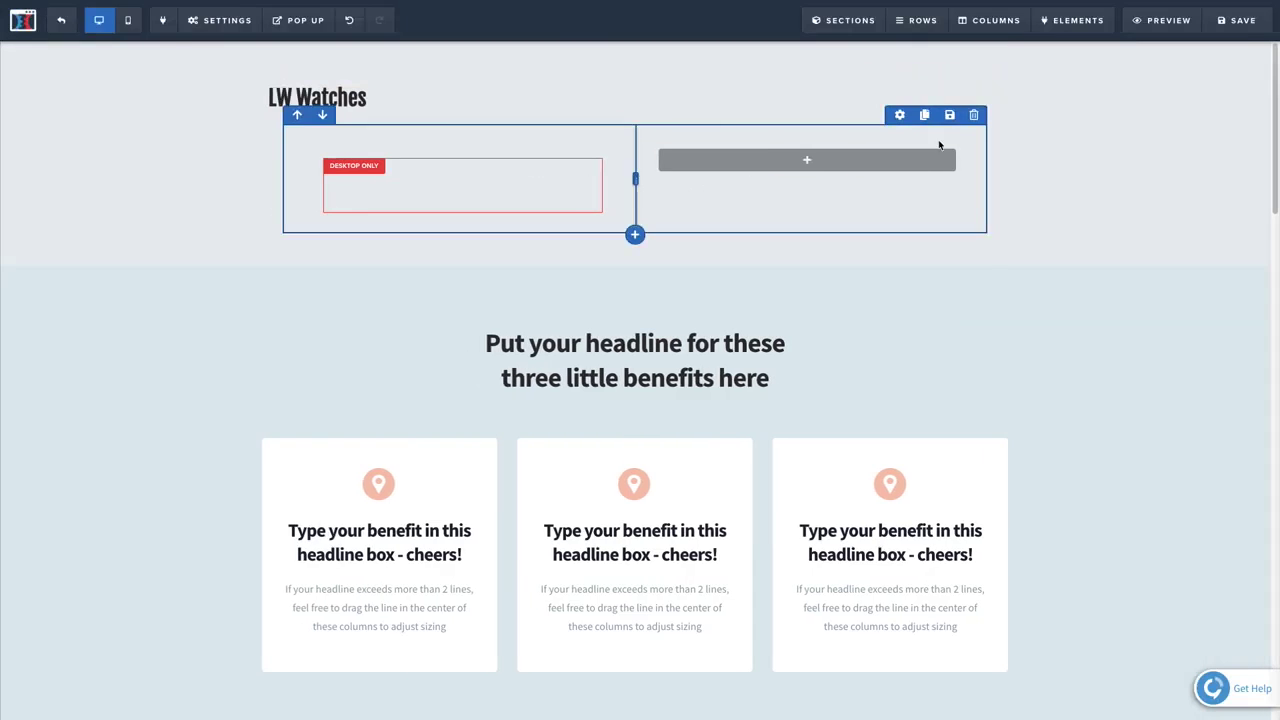
# - Delete the two-column row and add a one-column row below the "LW Watches" headline
pyautogui.click(979, 118)
pyautogui.click(750, 84)
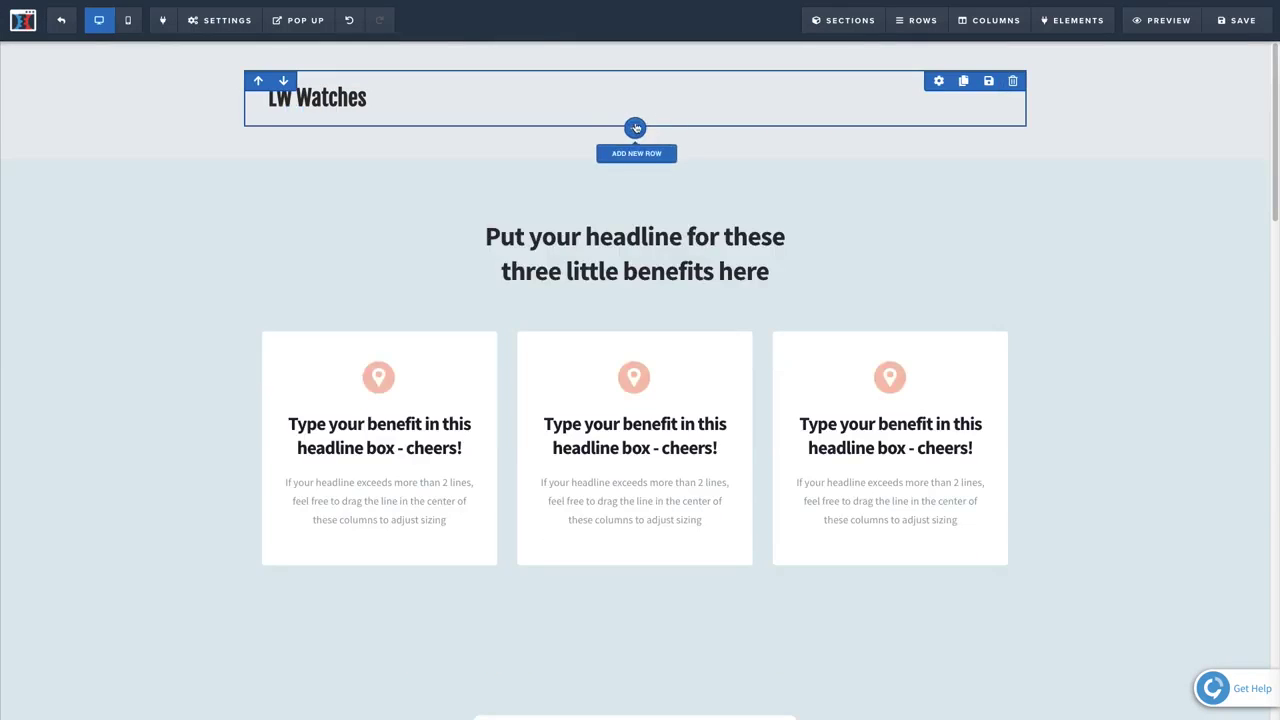
pyautogui.click(634, 127)
pyautogui.click(1058, 80)
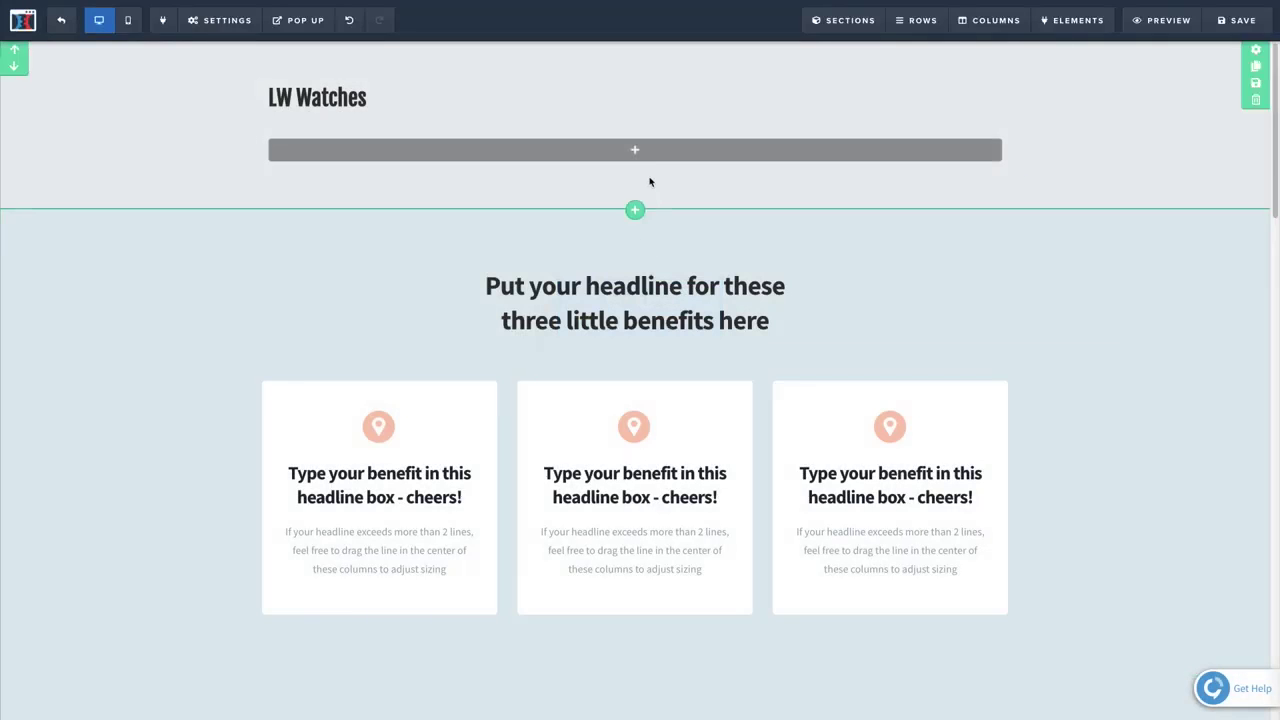
# - Insert an image element in the empty row and fill it with the Luxury Oak Watches banner from the uploaded images library
pyautogui.click(643, 157)
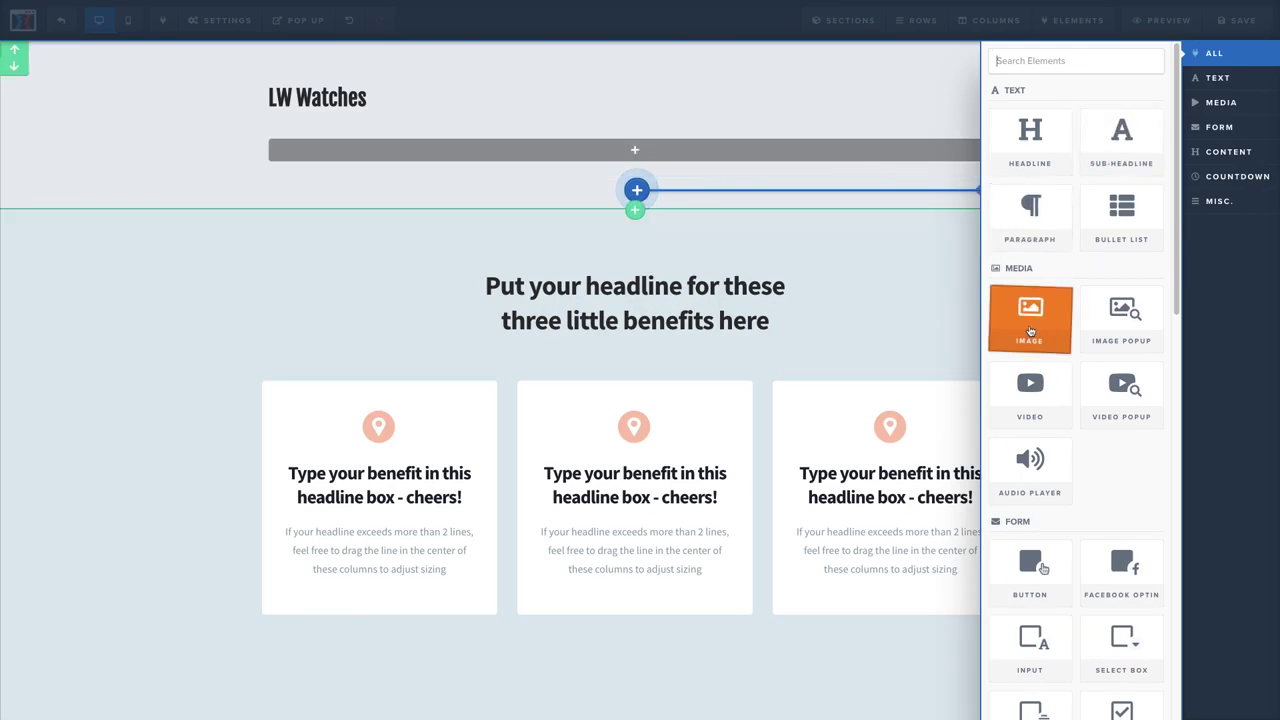
pyautogui.click(1030, 318)
pyautogui.click(654, 177)
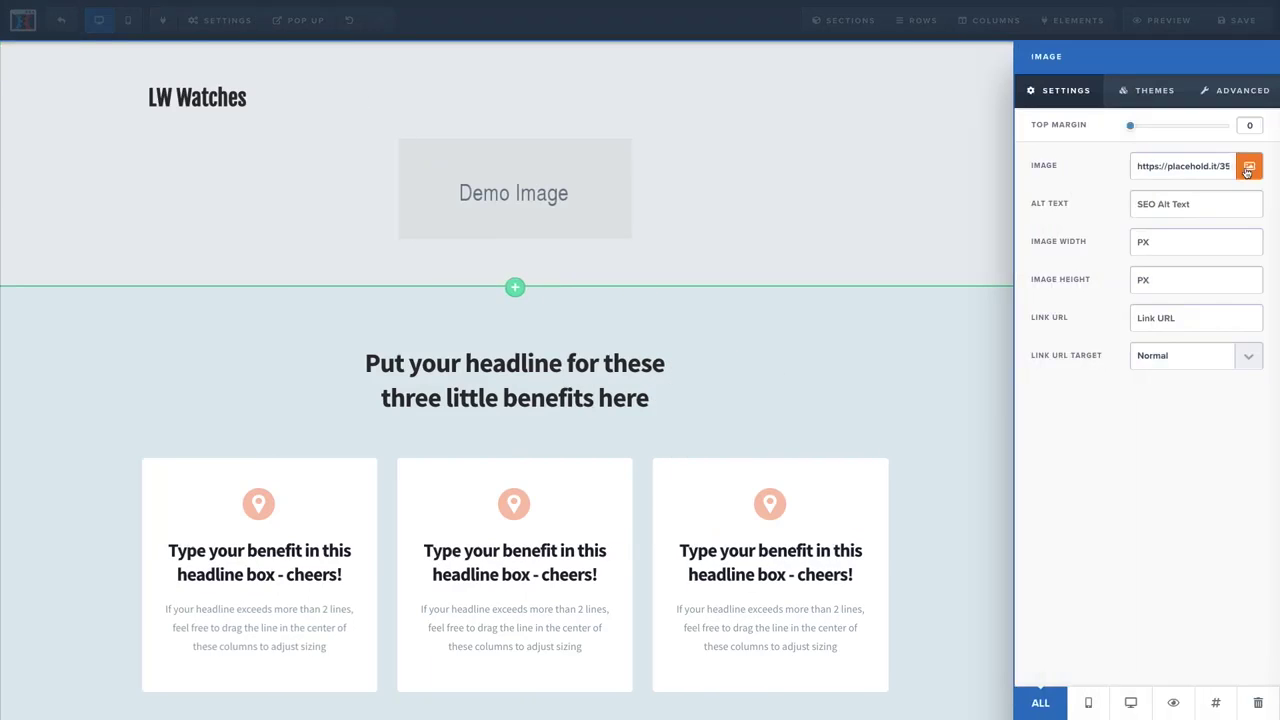
pyautogui.click(1249, 166)
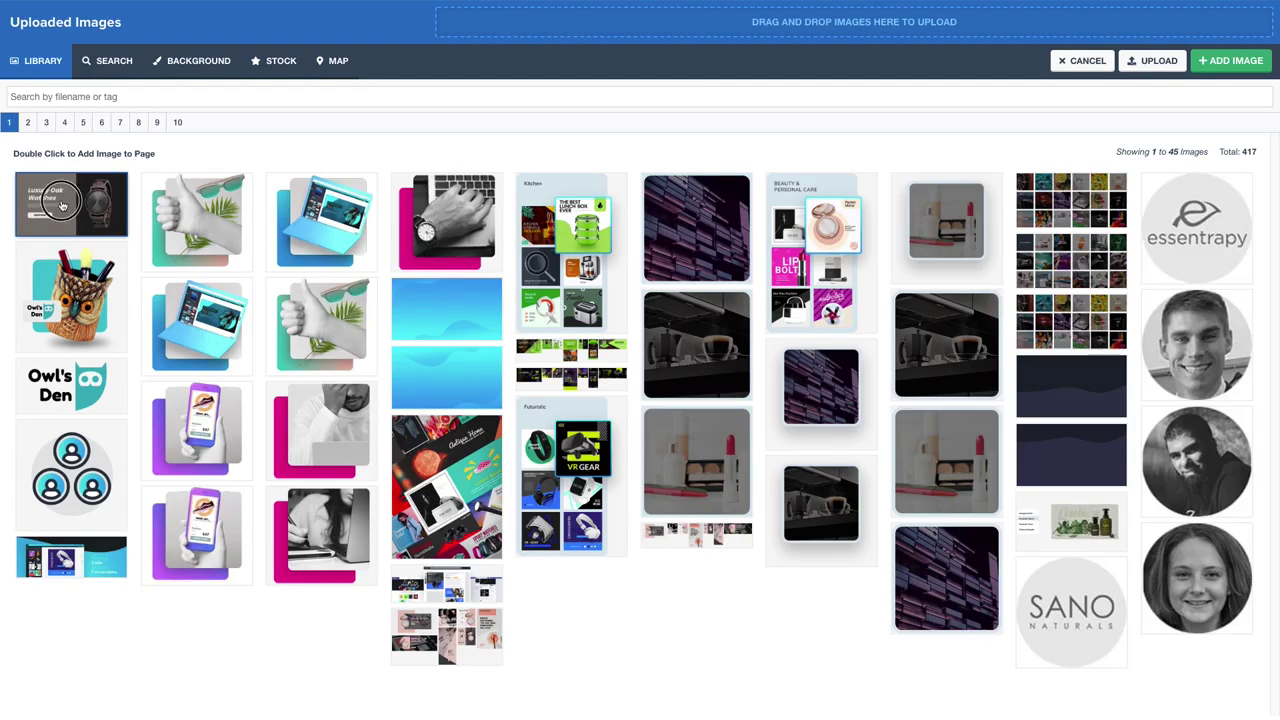
pyautogui.click(62, 200)
pyautogui.click(1236, 61)
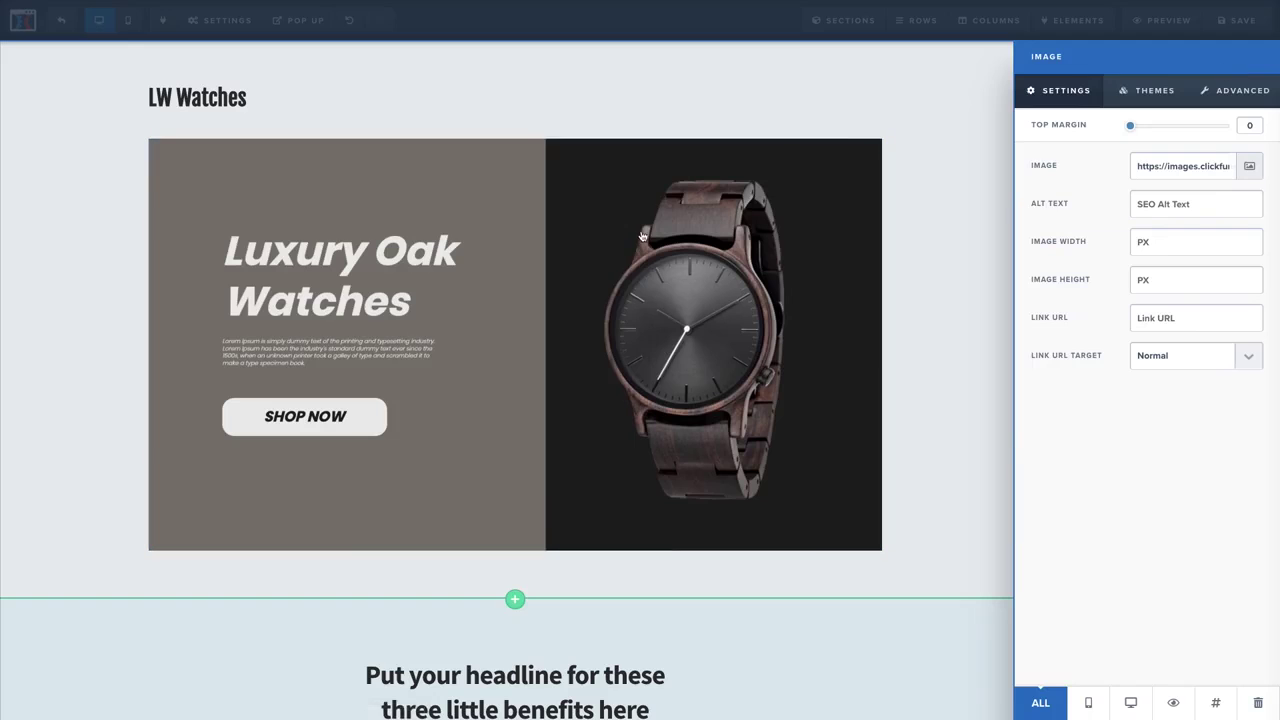
pyautogui.click(960, 270)
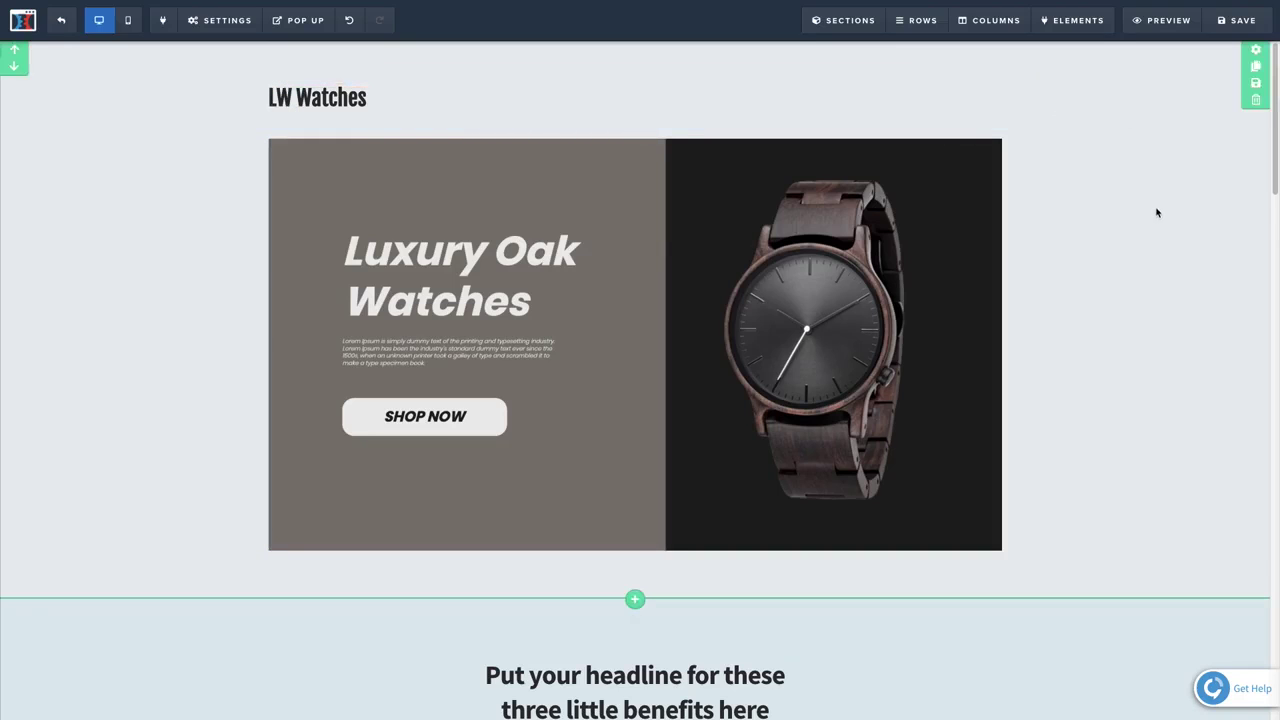
# - Set the left/right padding of the banner image's row to 0
pyautogui.scroll(-2, 1112, 348)
pyautogui.scroll(2, 1112, 348)
pyautogui.click(942, 118)
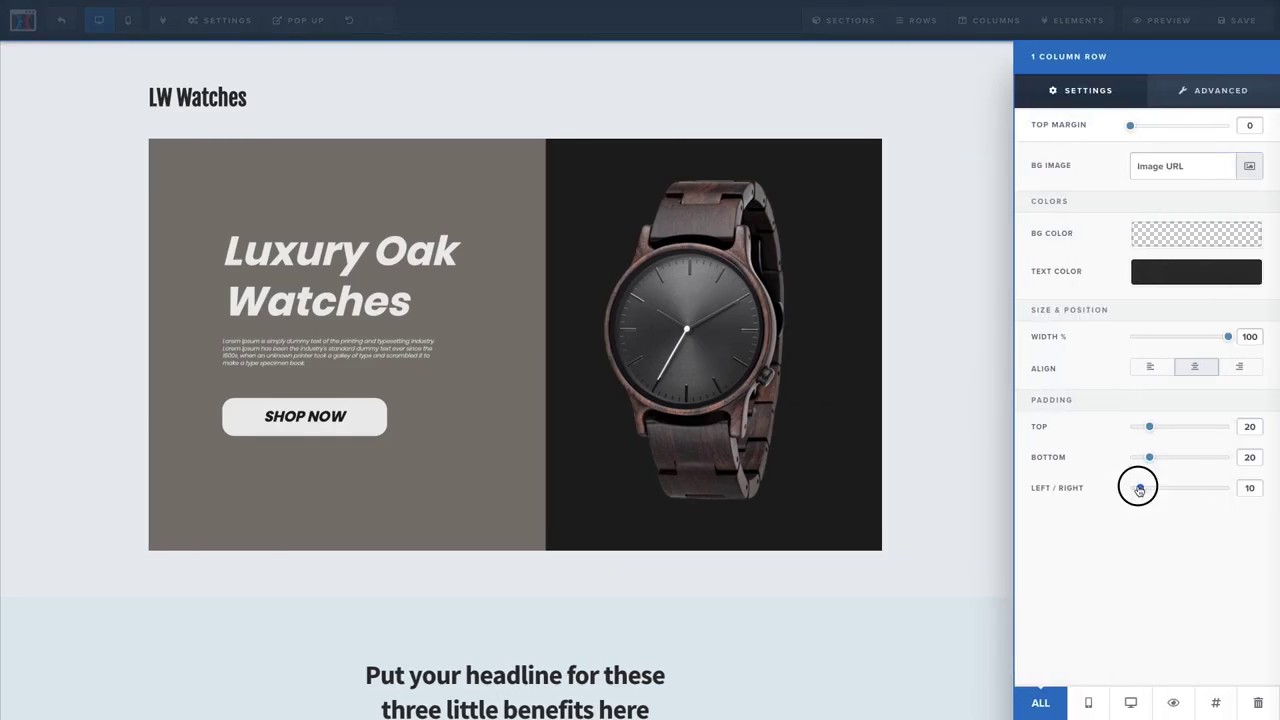
pyautogui.moveTo(1139, 487); pyautogui.dragTo(1130, 487)
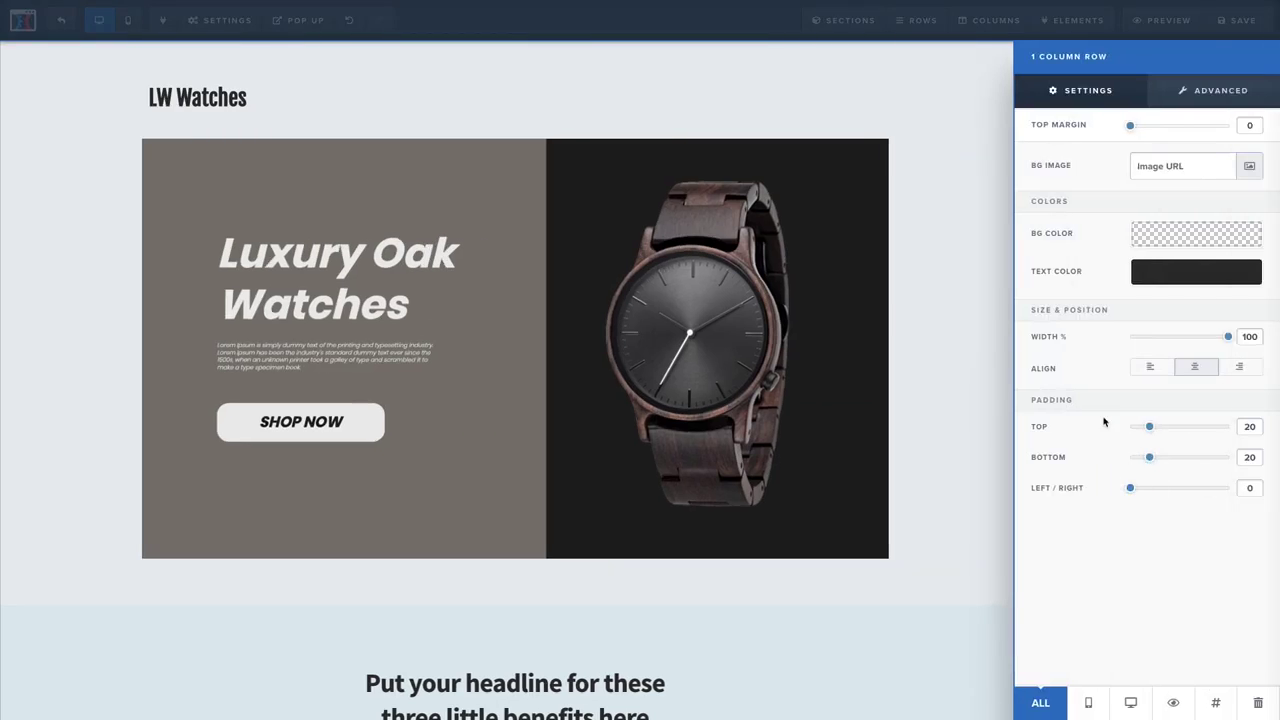
pyautogui.click(794, 301)
# - Add the rule "#section--47284 .containerInner {width:100%;}" to the page's custom CSS
pyautogui.moveTo(228, 20)
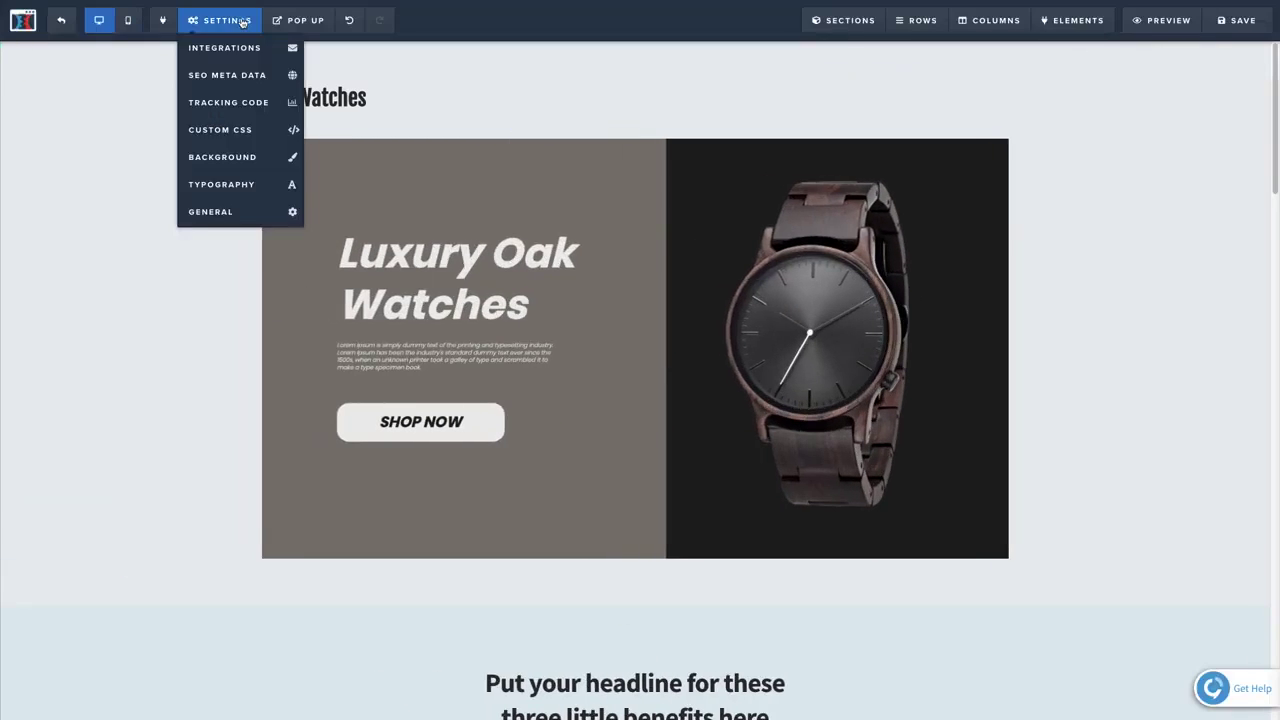
pyautogui.click(240, 129)
pyautogui.press('Return')
pyautogui.press('Return')
pyautogui.write('#section--47284')
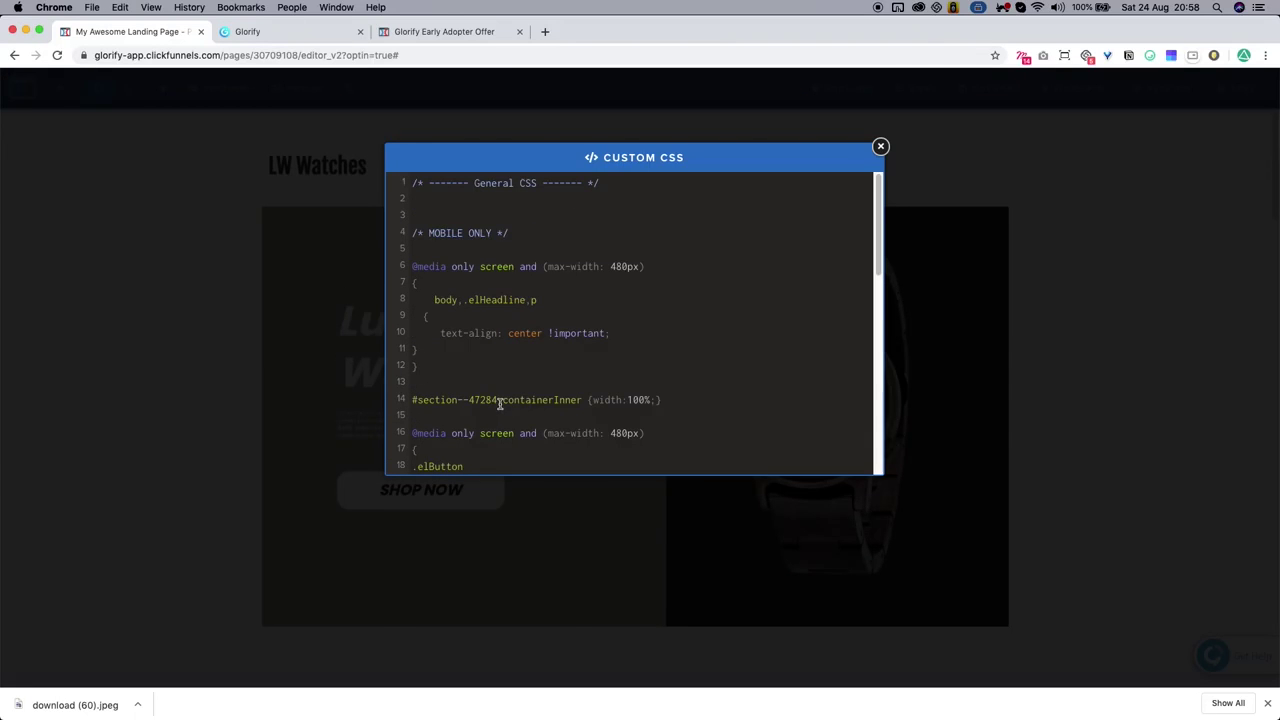
pyautogui.write('.')
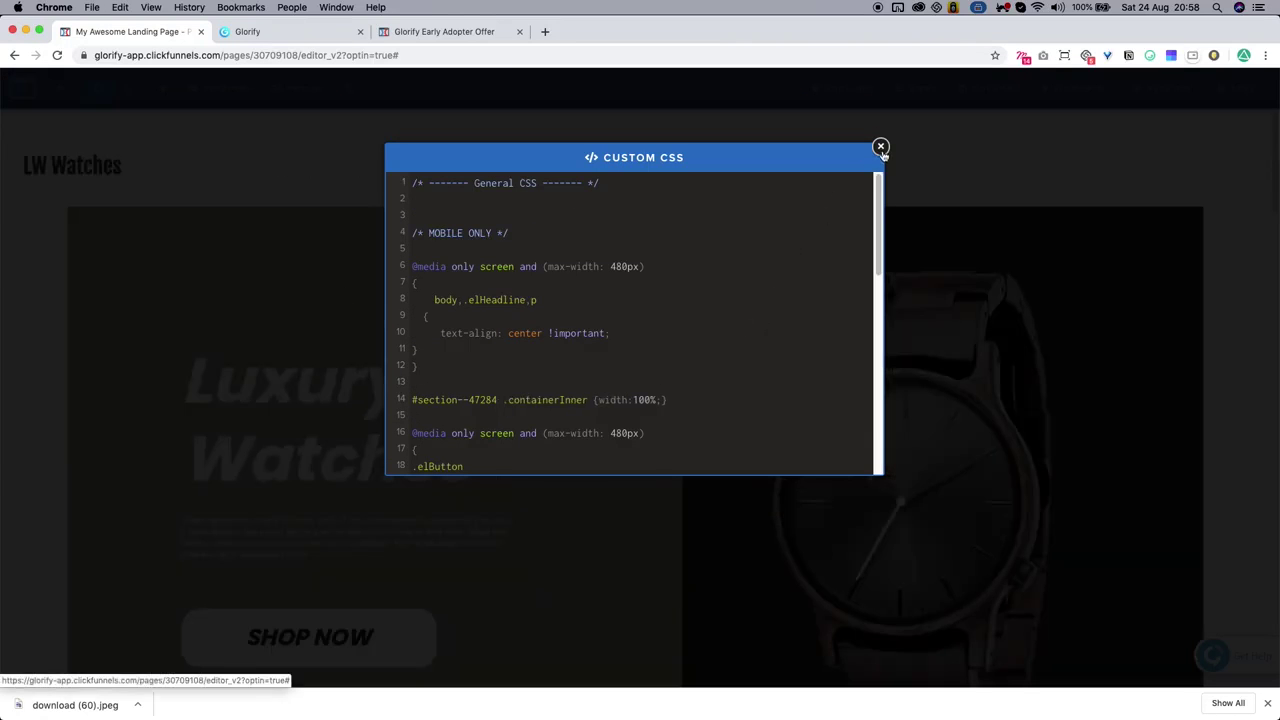
# - Close the custom CSS editor and check how the watch banner fills the page width
pyautogui.click(881, 148)
pyautogui.scroll(-5, 1117, 263)
pyautogui.scroll(3, 1174, 294)
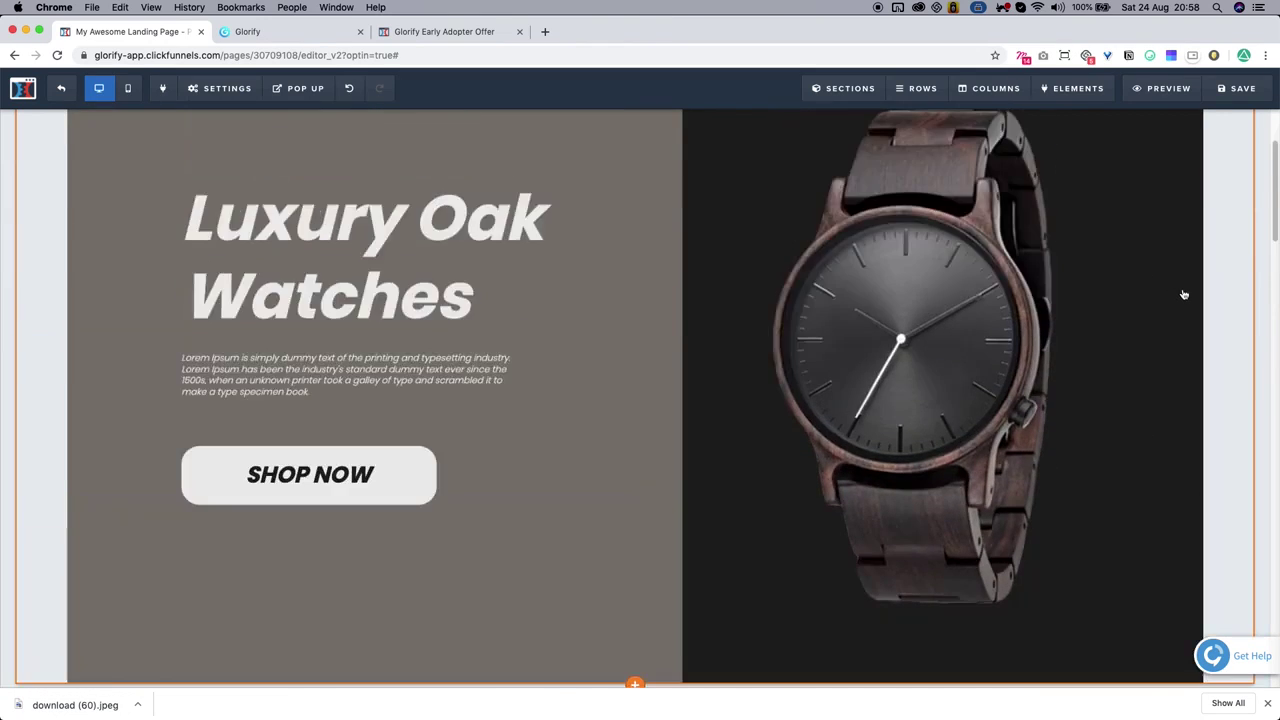
pyautogui.scroll(3, 1183, 294)
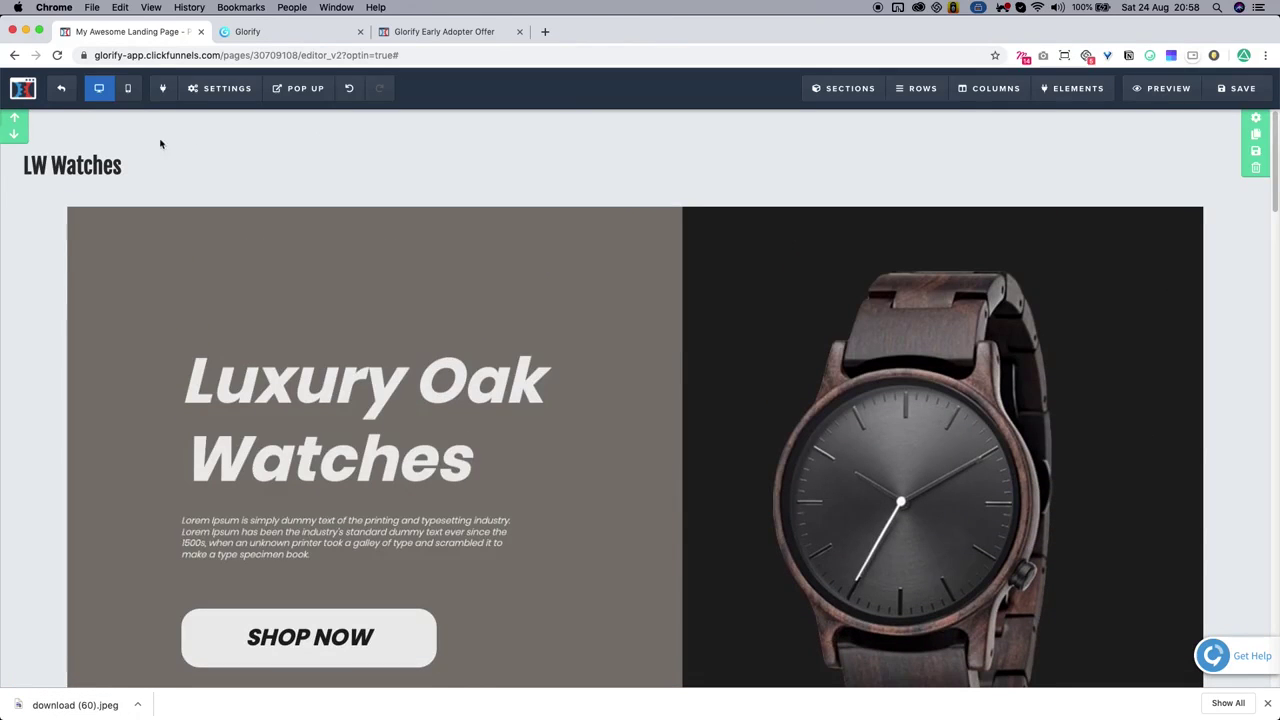
# - Increase the left/right padding of the "LW Watches" headline row to bring the headline in line with the banner's left edge
pyautogui.click(1185, 150)
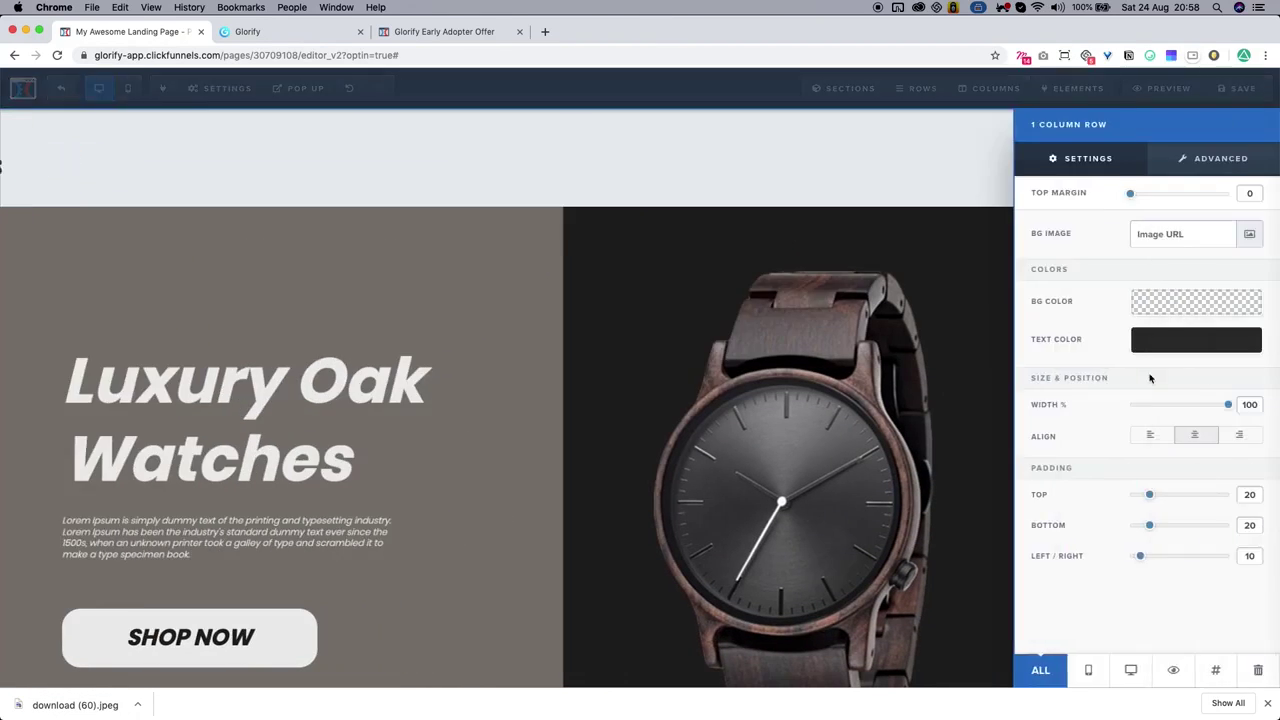
pyautogui.moveTo(1142, 558); pyautogui.dragTo(1218, 556)
pyautogui.click(706, 381)
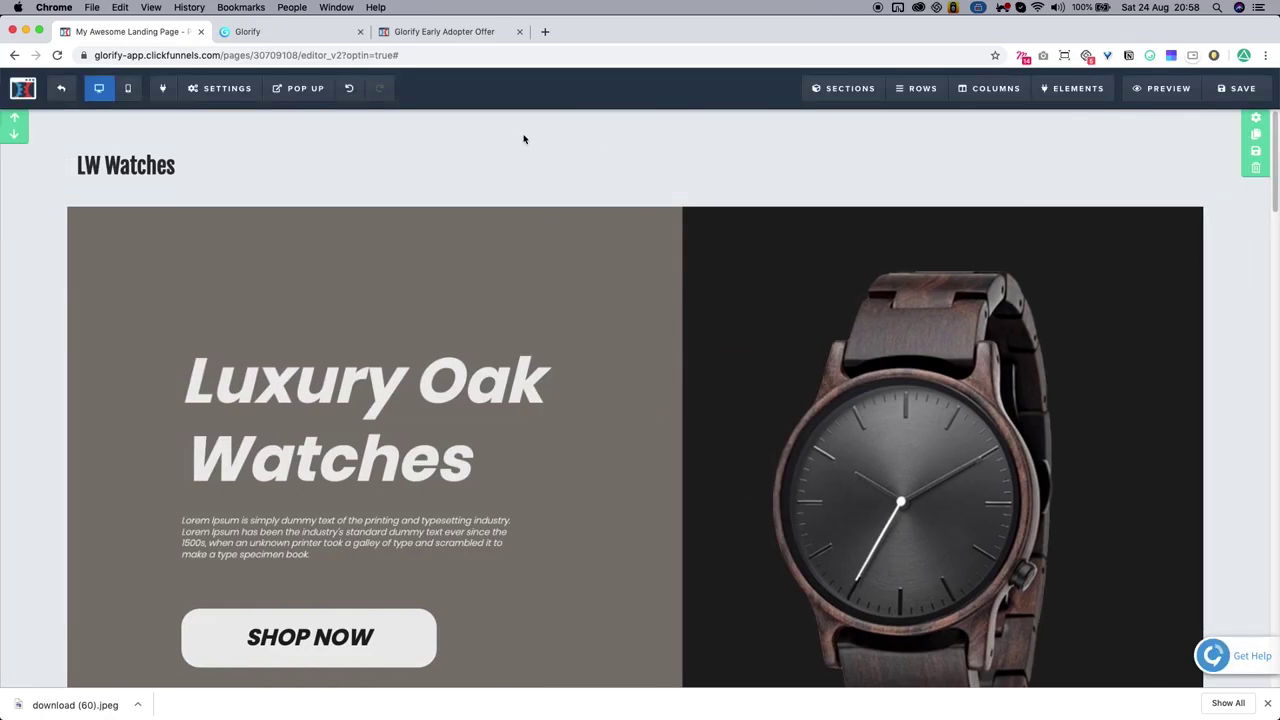
pyautogui.click(1187, 148)
pyautogui.moveTo(1218, 556); pyautogui.dragTo(1199, 556)
pyautogui.click(648, 338)
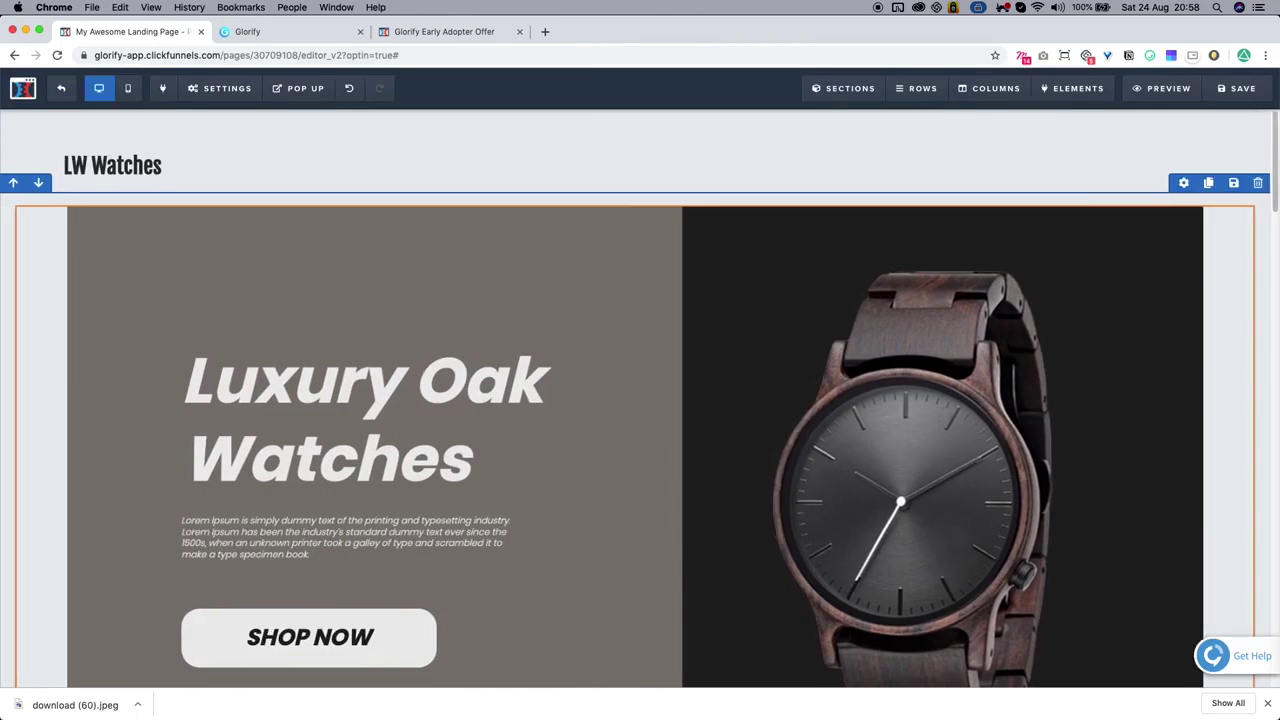
pyautogui.scroll(-5, 1229, 279)
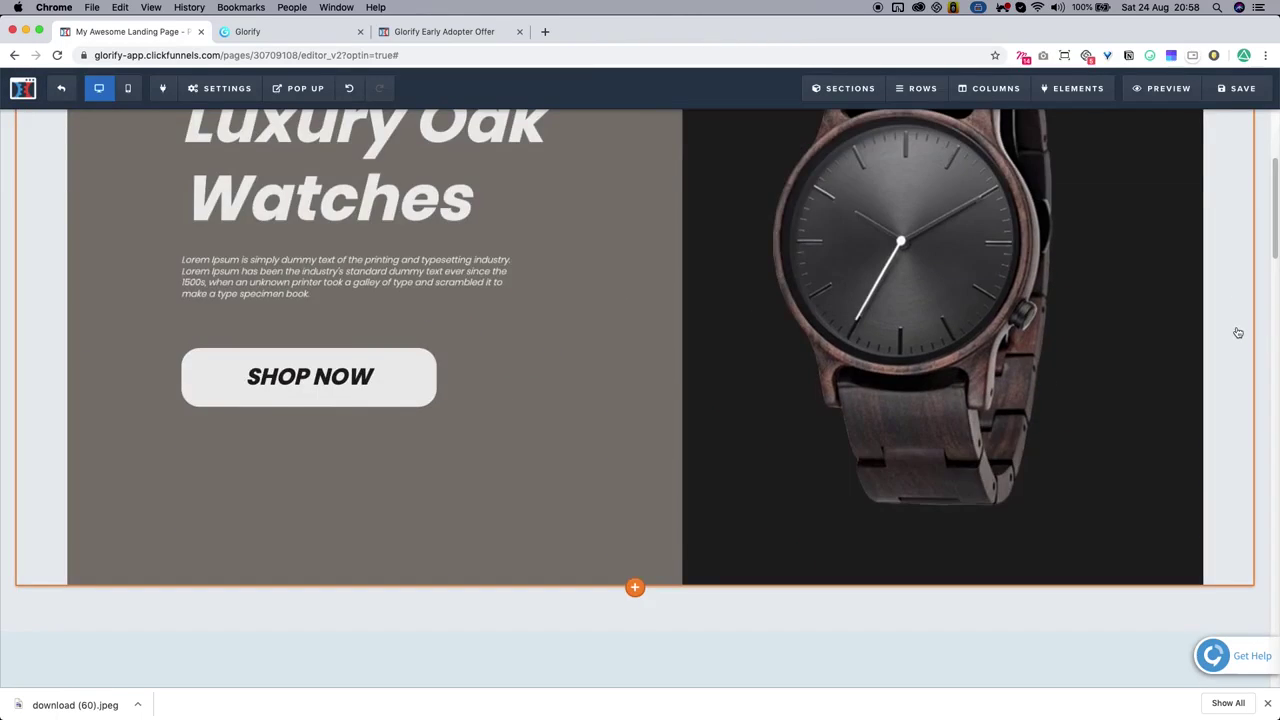
pyautogui.scroll(5, 1229, 279)
pyautogui.scroll(-7, 1229, 279)
pyautogui.scroll(5, 1229, 285)
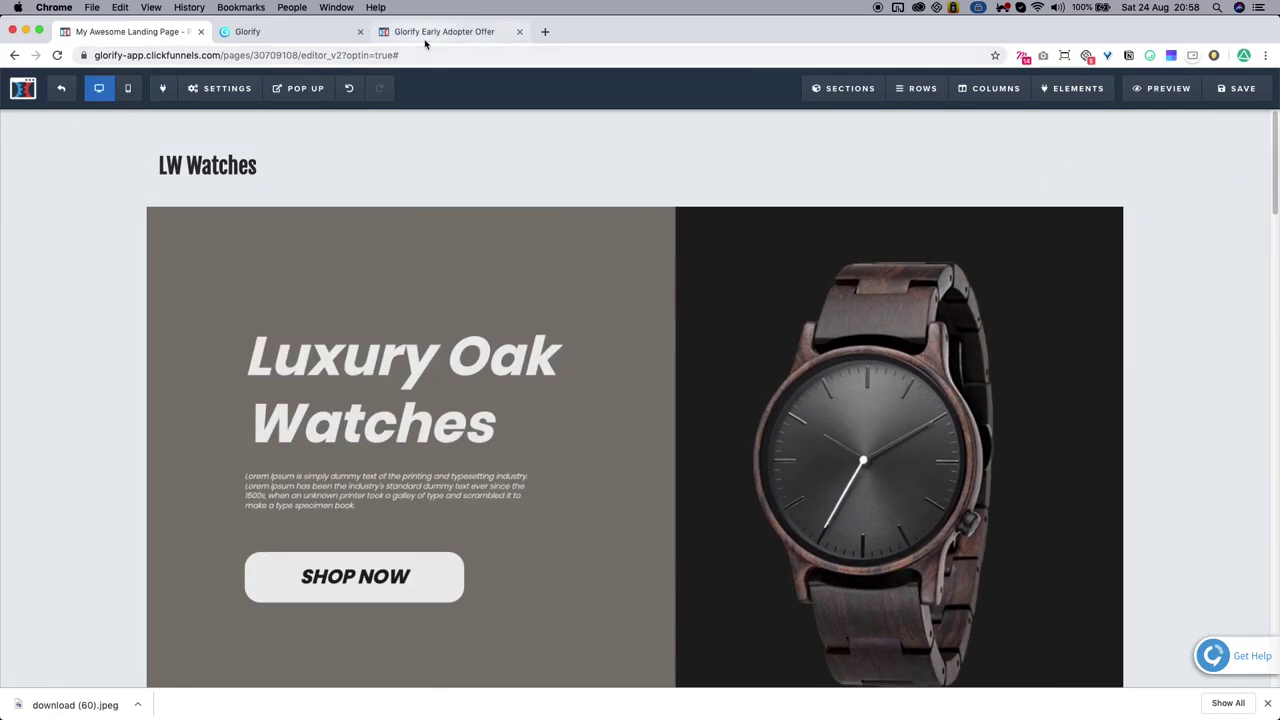
# - Switch to Glorify and choose the Websites HD Panorama format (1920px x 675px)
pyautogui.click(308, 37)
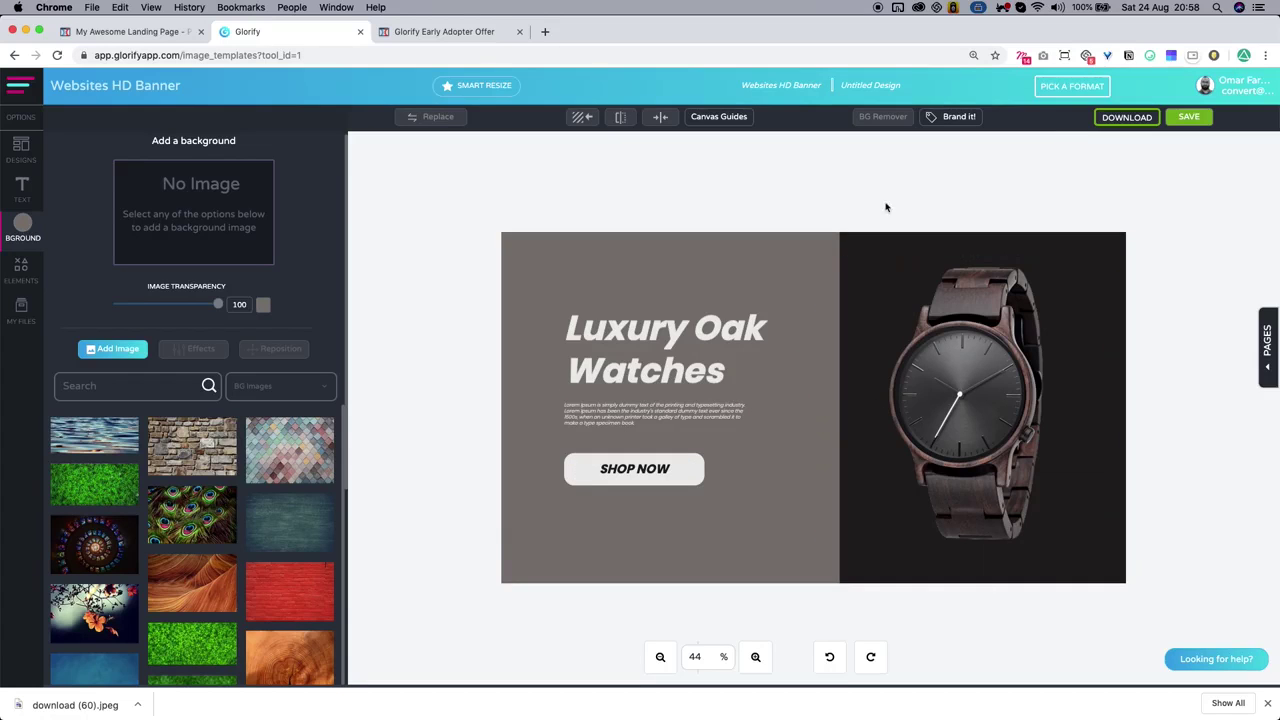
pyautogui.click(1071, 86)
pyautogui.scroll(-2, 422, 408)
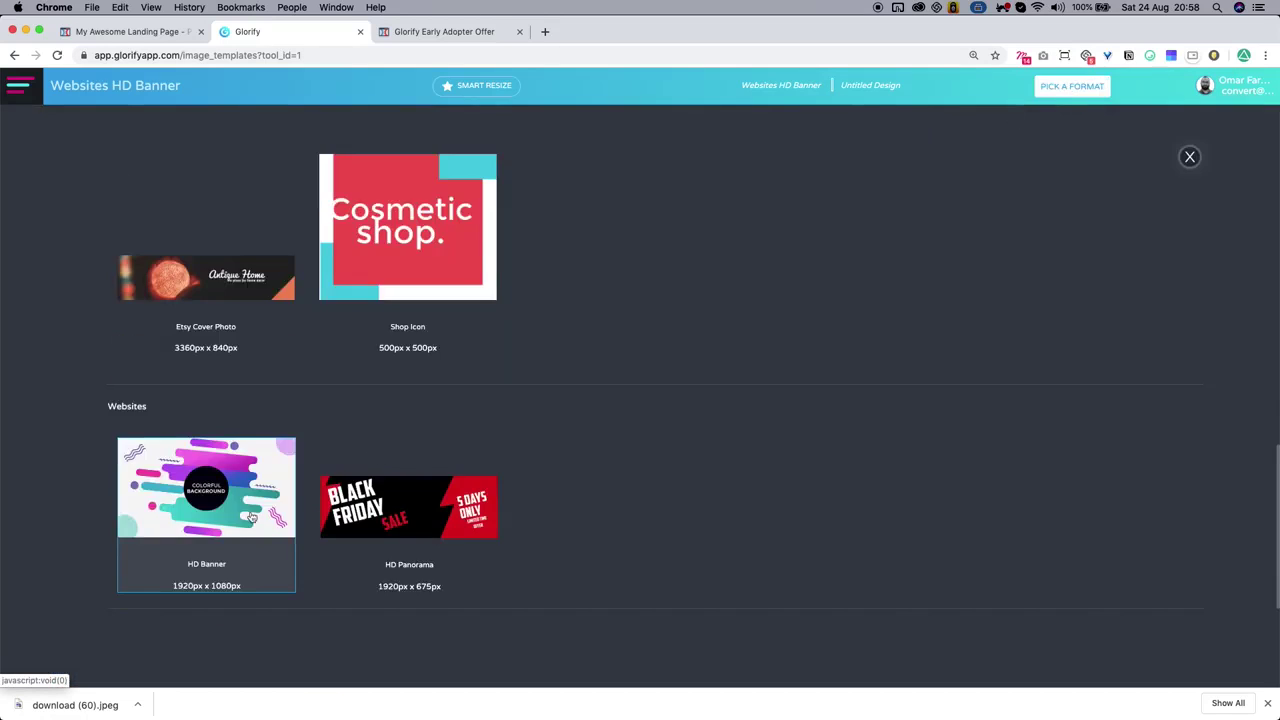
pyautogui.click(450, 526)
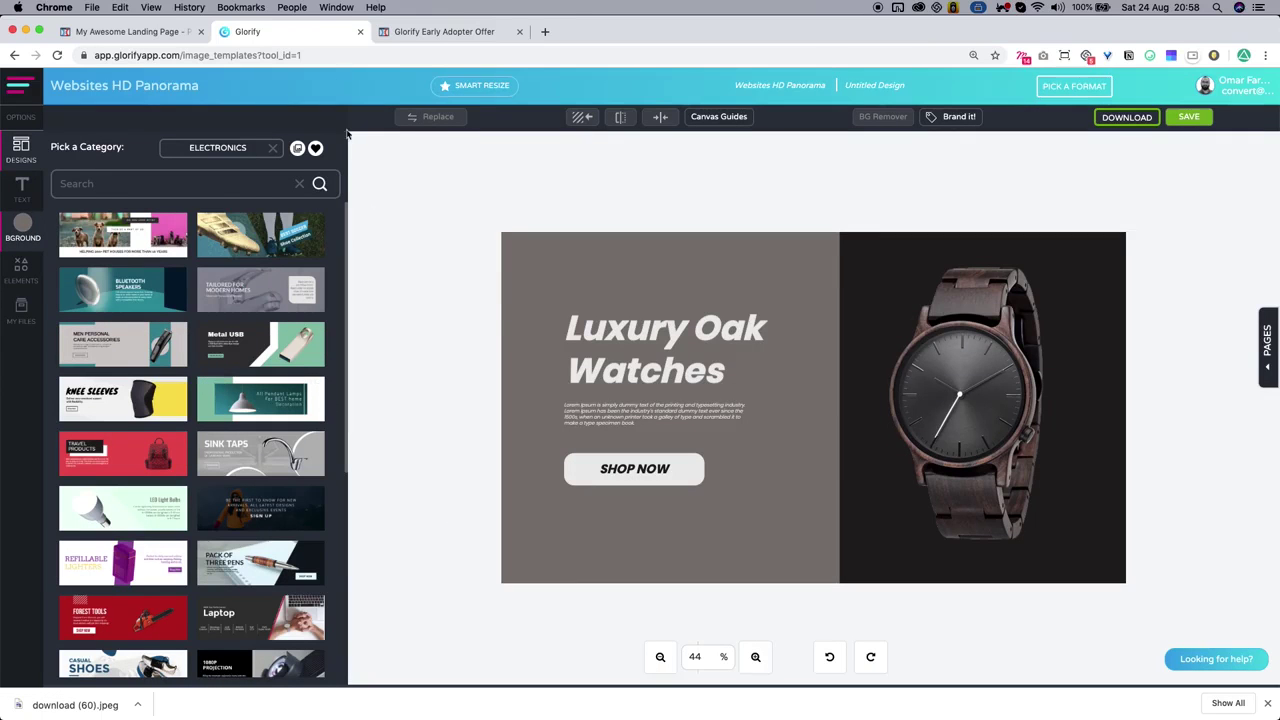
# - Switch back to the ClickFunnels landing page and review the layout from the hero banner through the benefits sections
pyautogui.press('super+1')
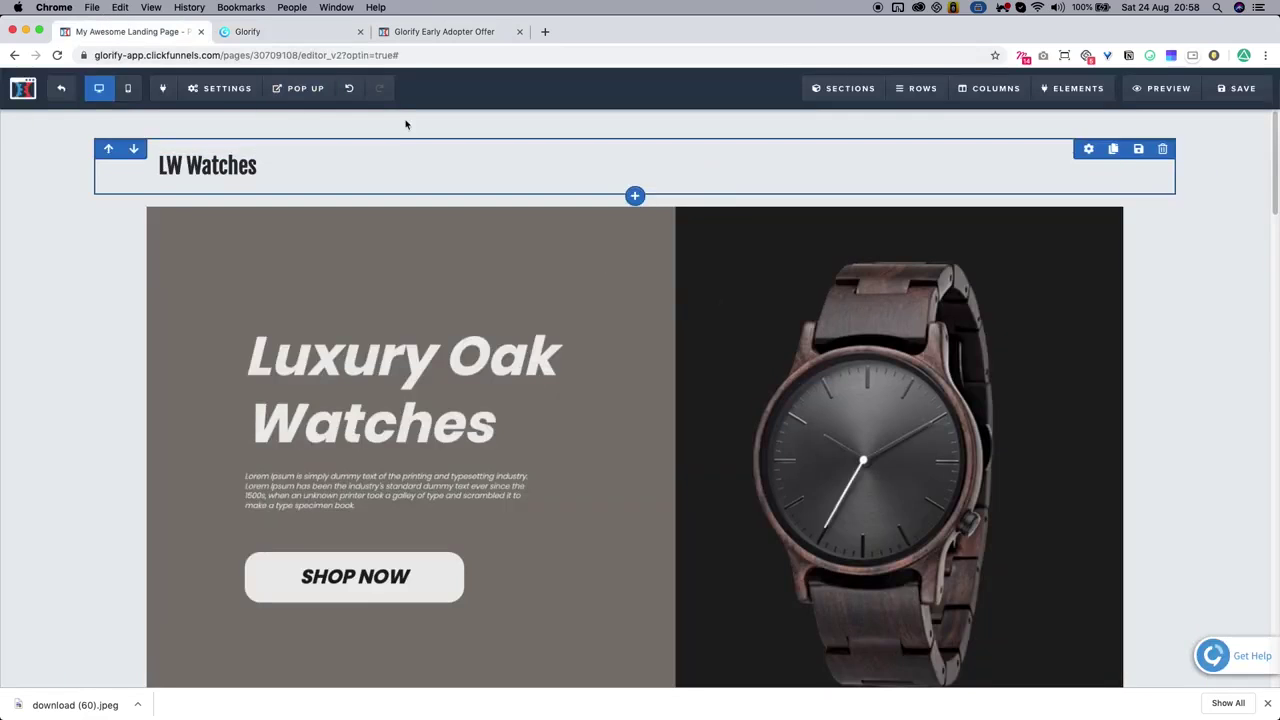
pyautogui.scroll(-3, 479, 250)
pyautogui.scroll(3, 479, 250)
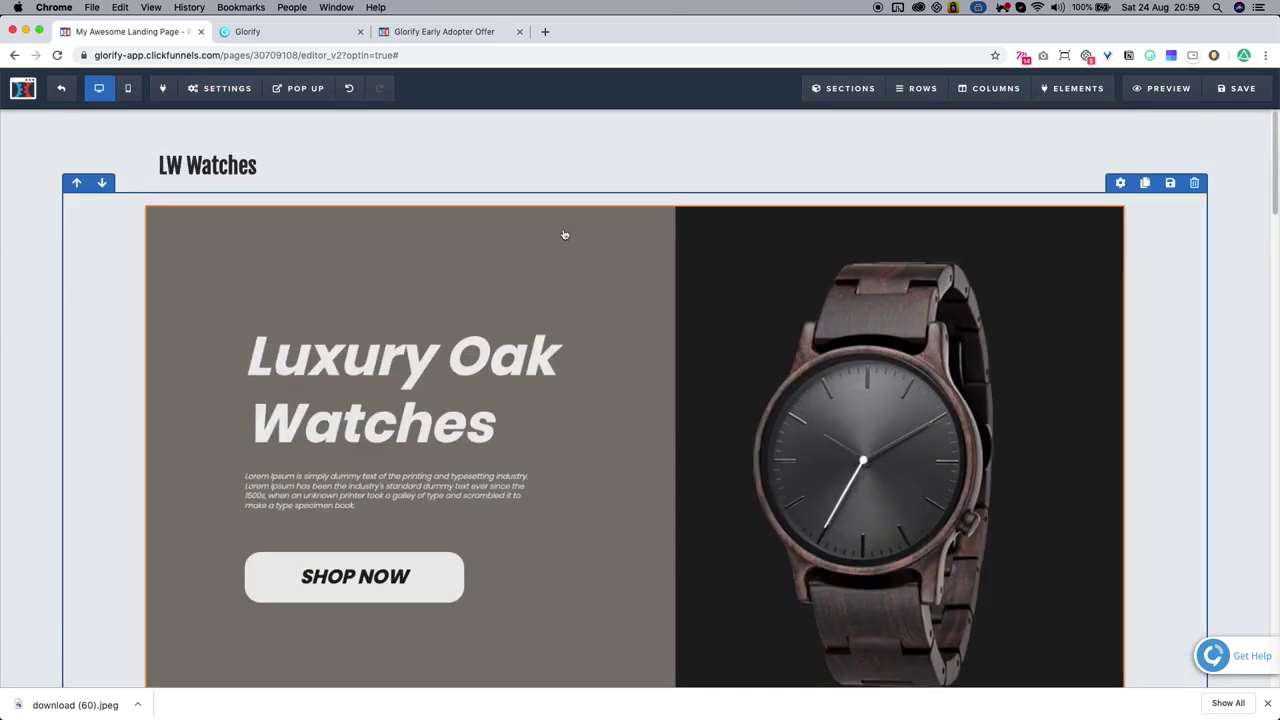
pyautogui.scroll(-8, 563, 234)
pyautogui.scroll(8, 629, 420)
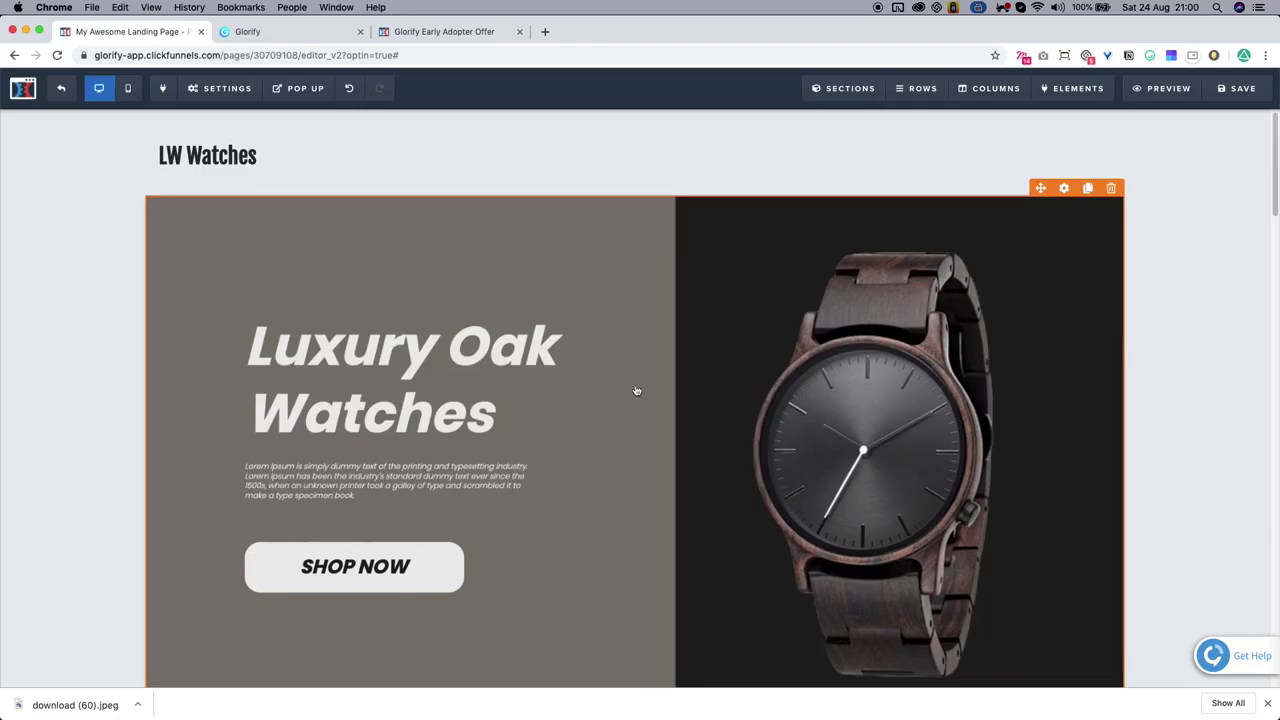
pyautogui.scroll(-3, 640, 386)
pyautogui.scroll(-5, 722, 346)
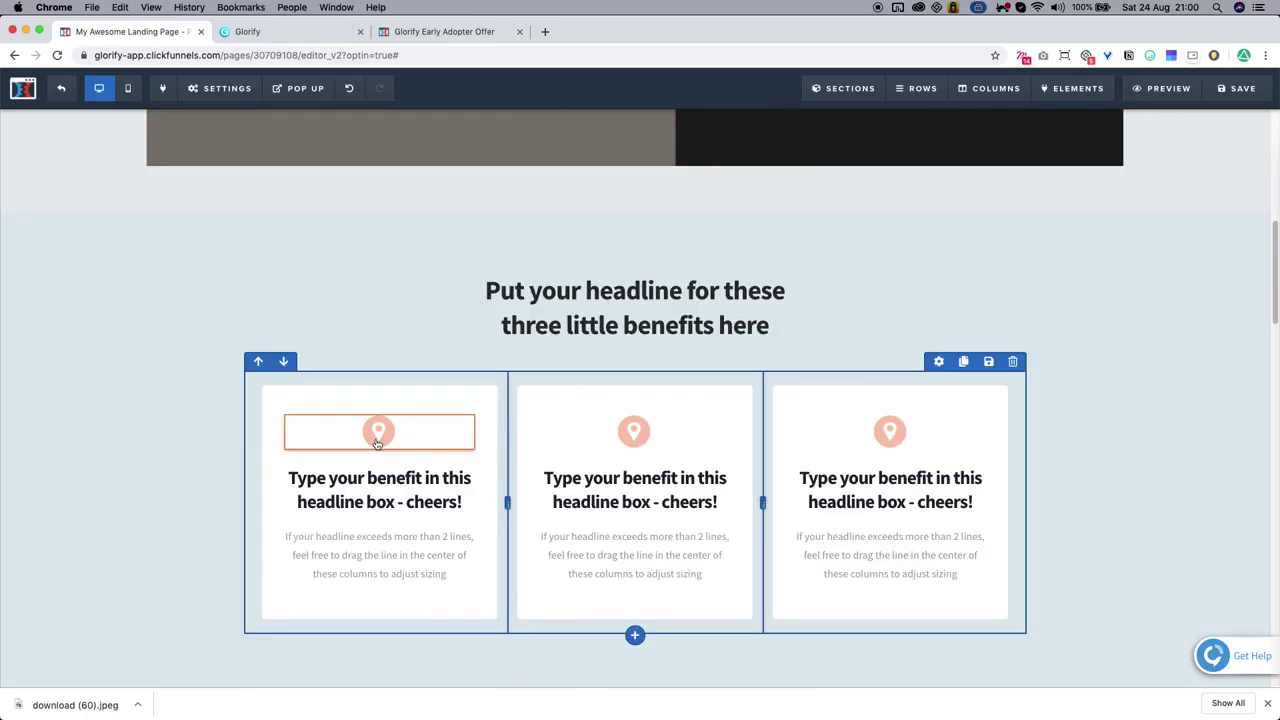
pyautogui.scroll(-5, 880, 445)
pyautogui.scroll(-10, 880, 445)
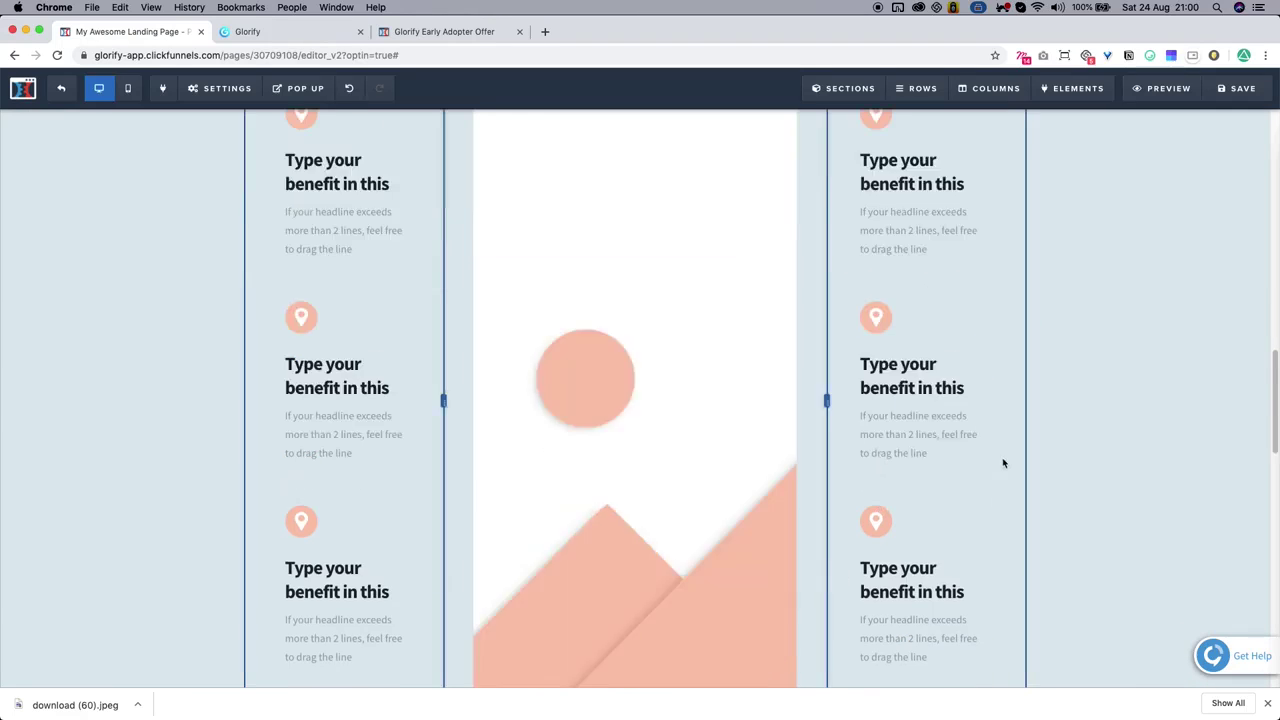
pyautogui.scroll(20, 1085, 428)
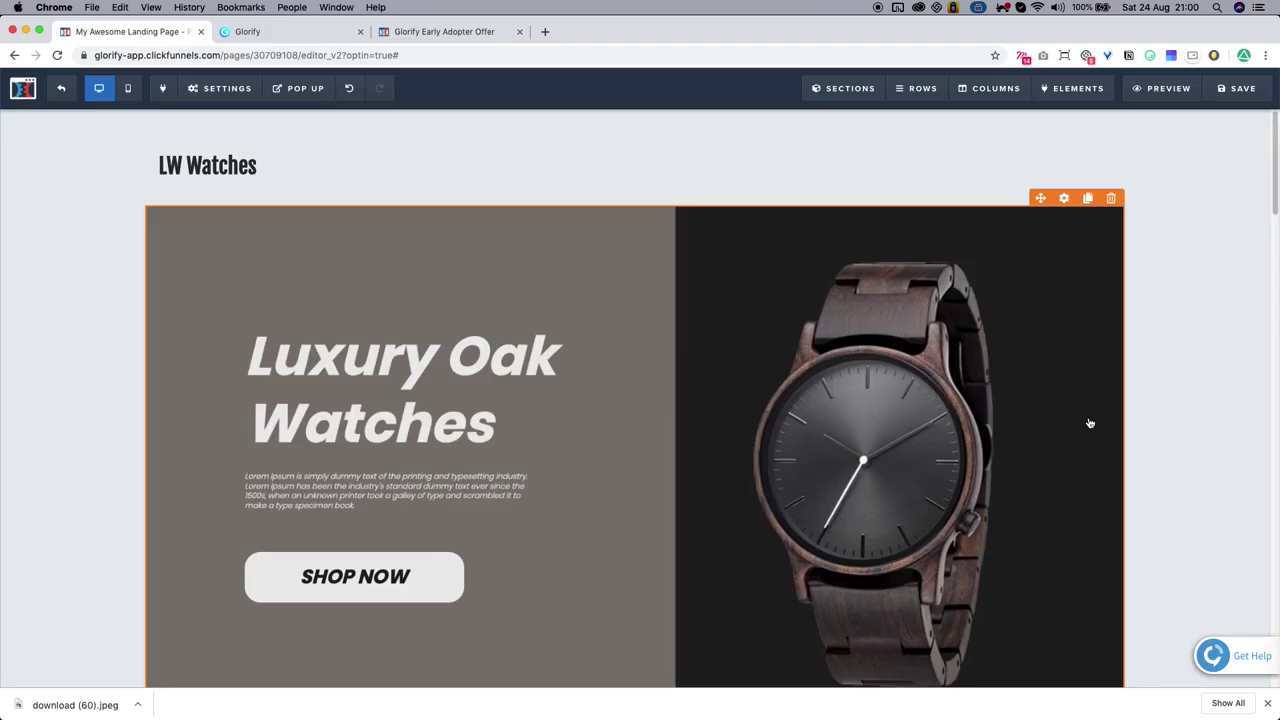
# - Return to Glorify, view the HD Banner and HD Panorama options among the Websites formats, and dismiss the browser's download bar
pyautogui.click(255, 31)
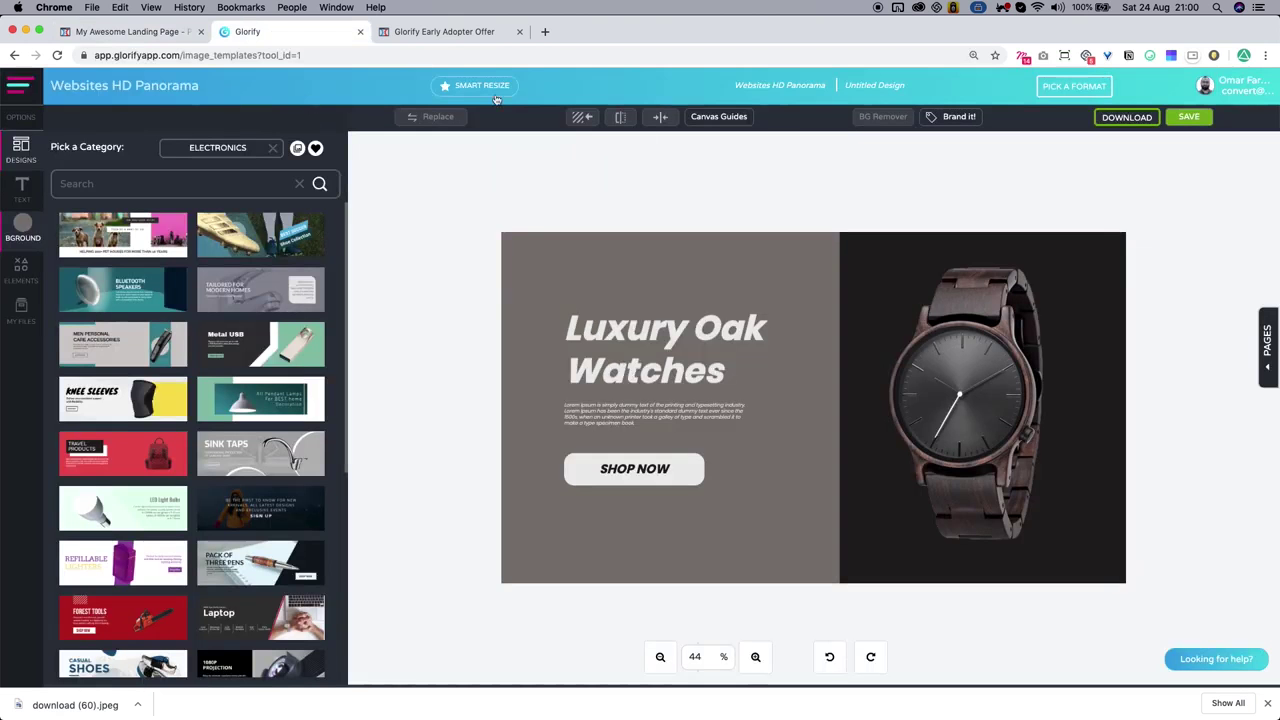
pyautogui.click(1074, 86)
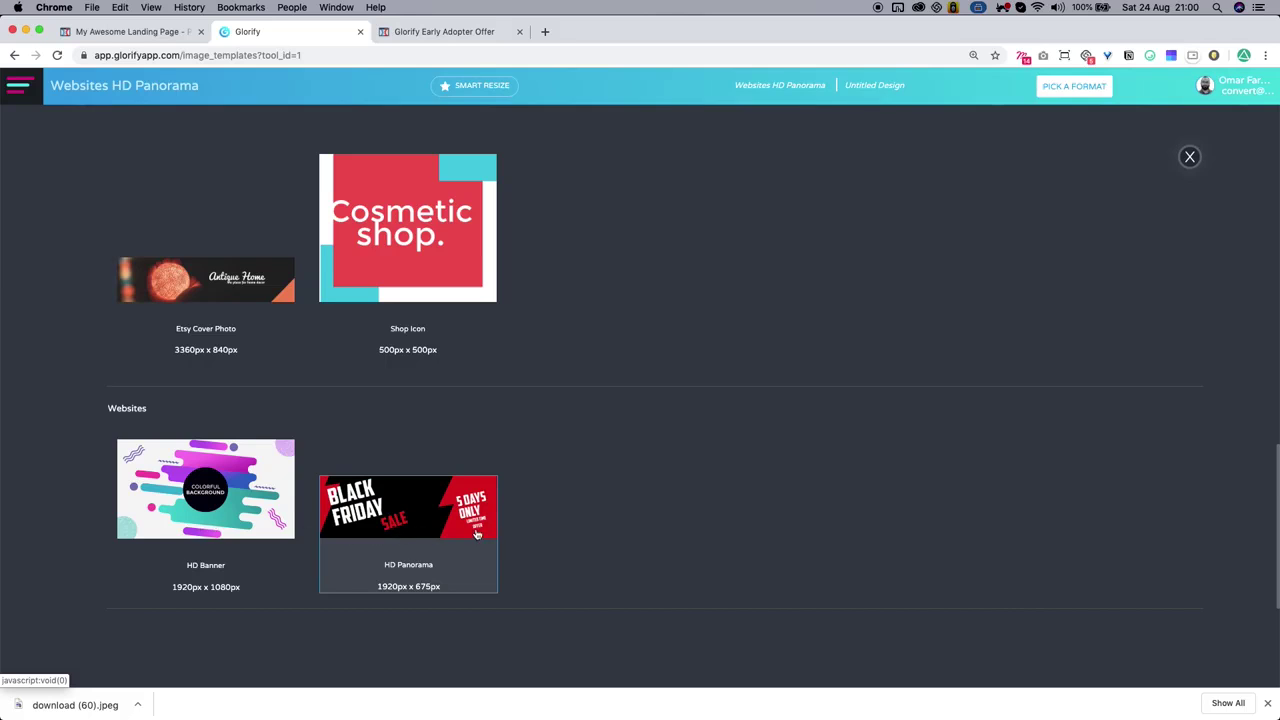
pyautogui.click(1190, 157)
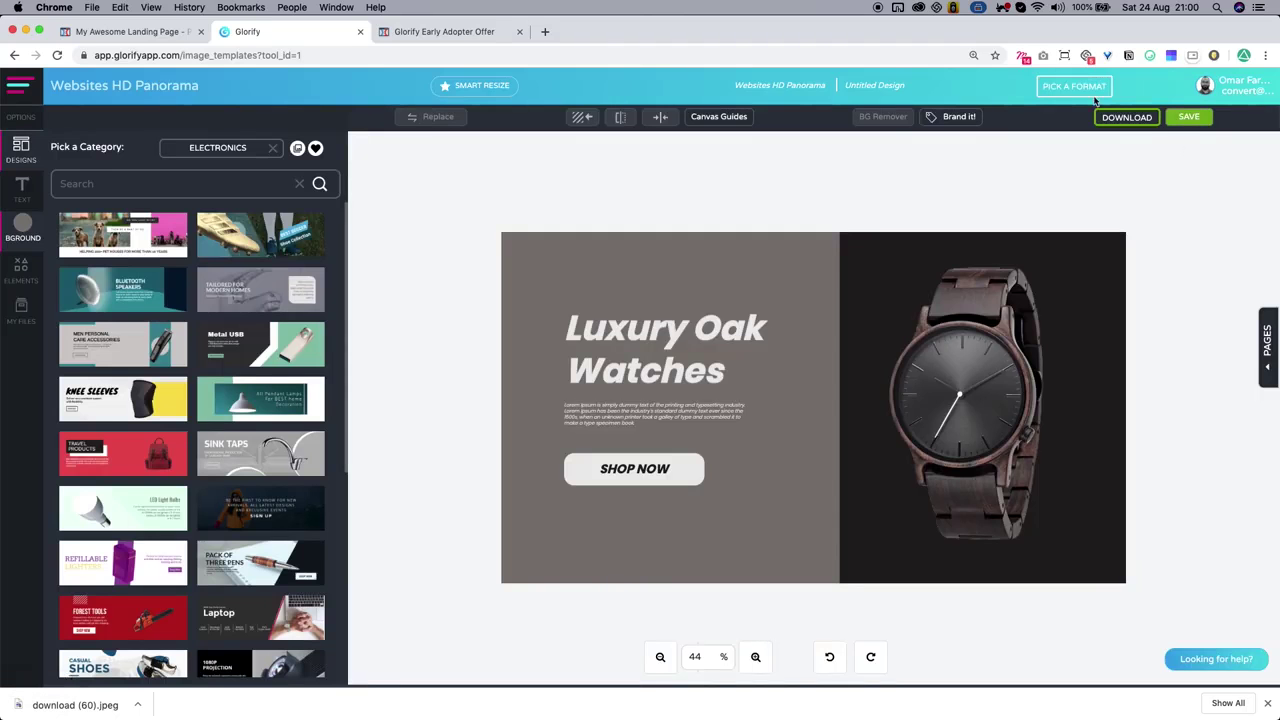
pyautogui.click(1074, 86)
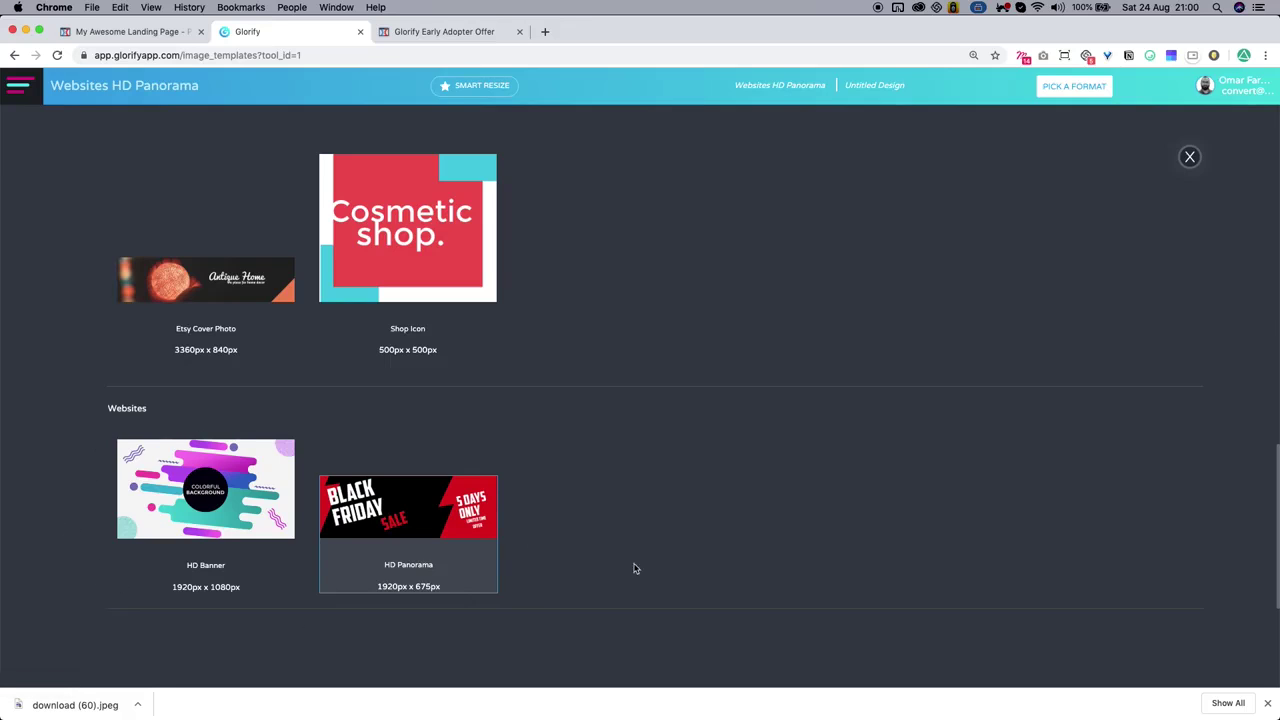
pyautogui.click(1268, 703)
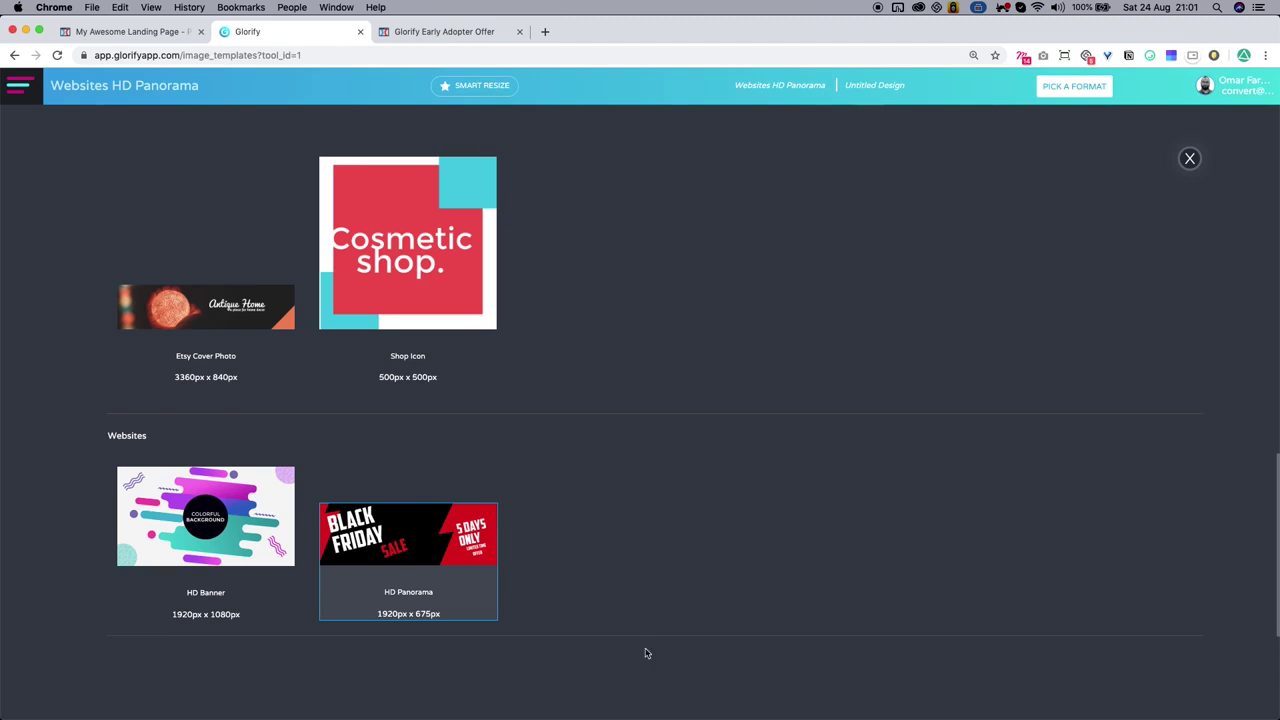